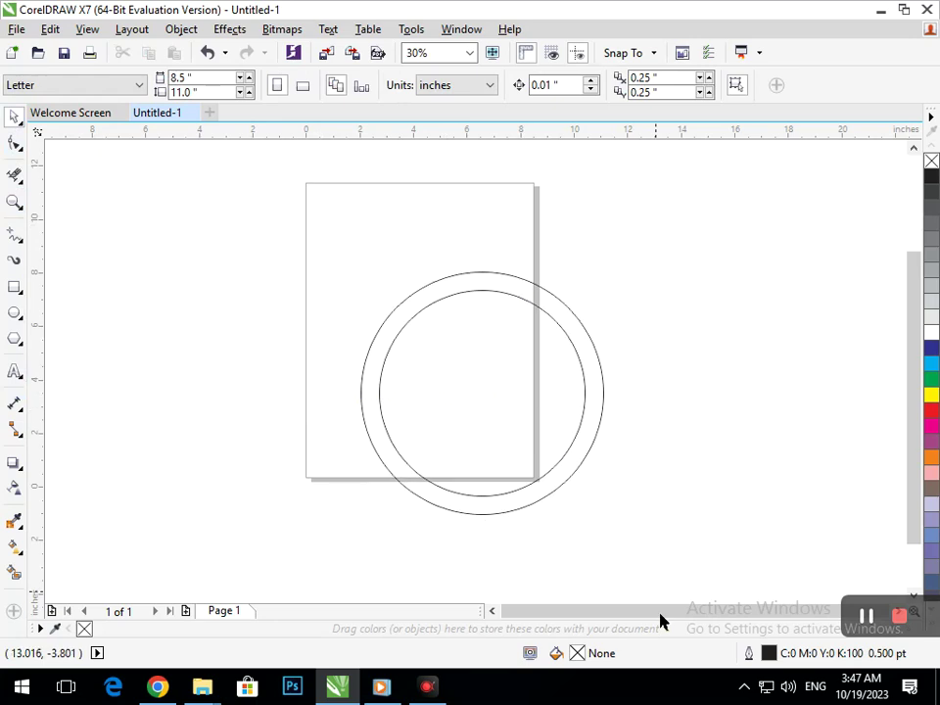
Step: Scale the two concentric circles down about their centre until the outer one is about 6.58 inches wide
left_click_drag(353, 519, 386, 507)
left_click(143, 329)
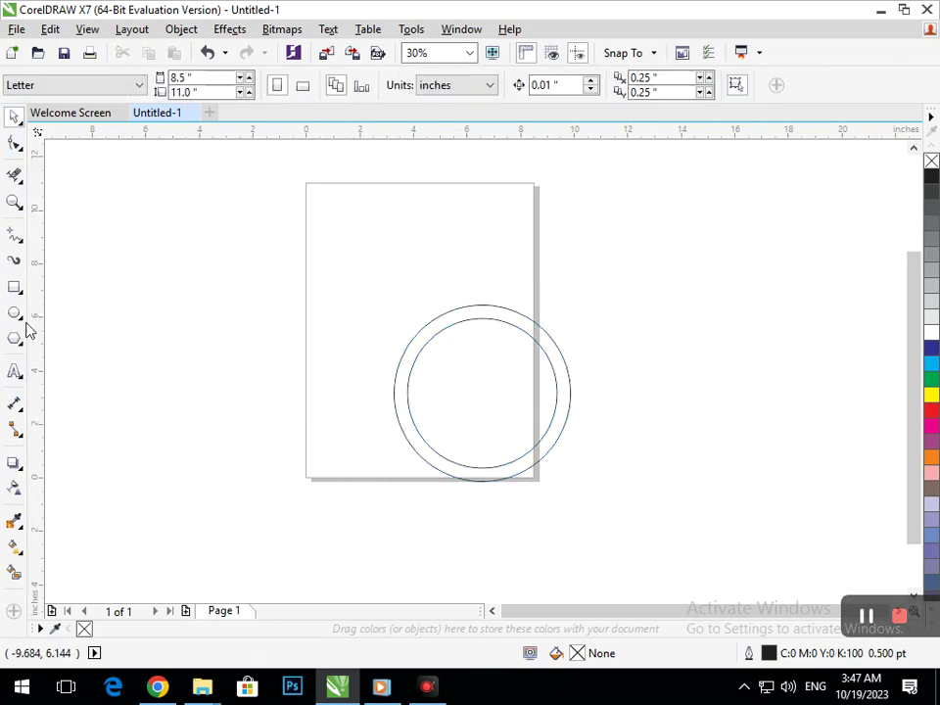
Step: Draw a narrow vertical rectangle about 0.49 by 7.27 inches rising from the ring's left side
left_click(14, 288)
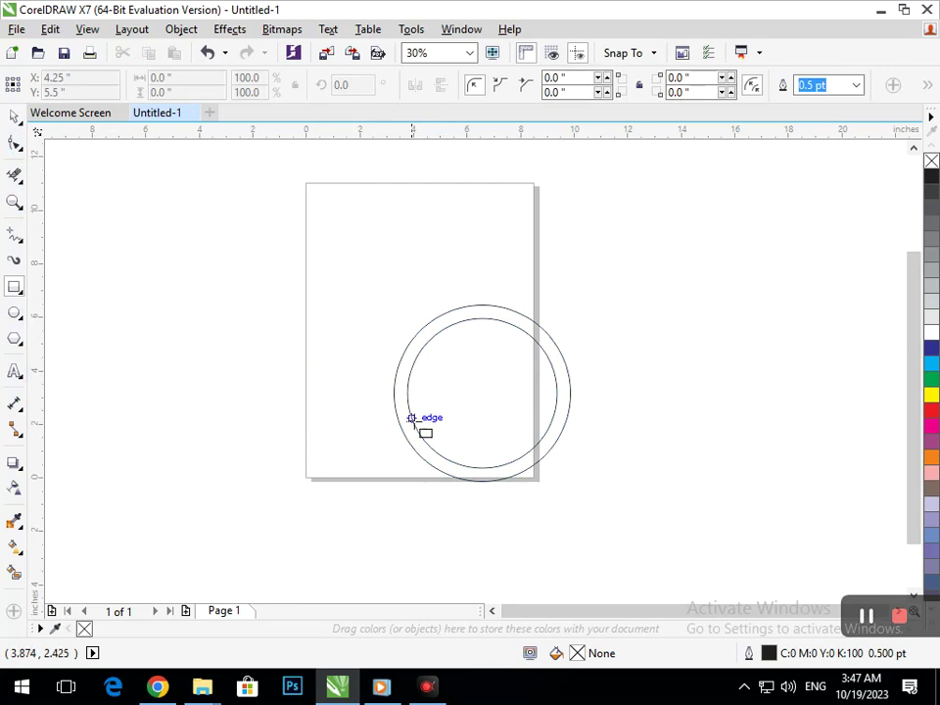
left_click_drag(409, 412, 402, 214)
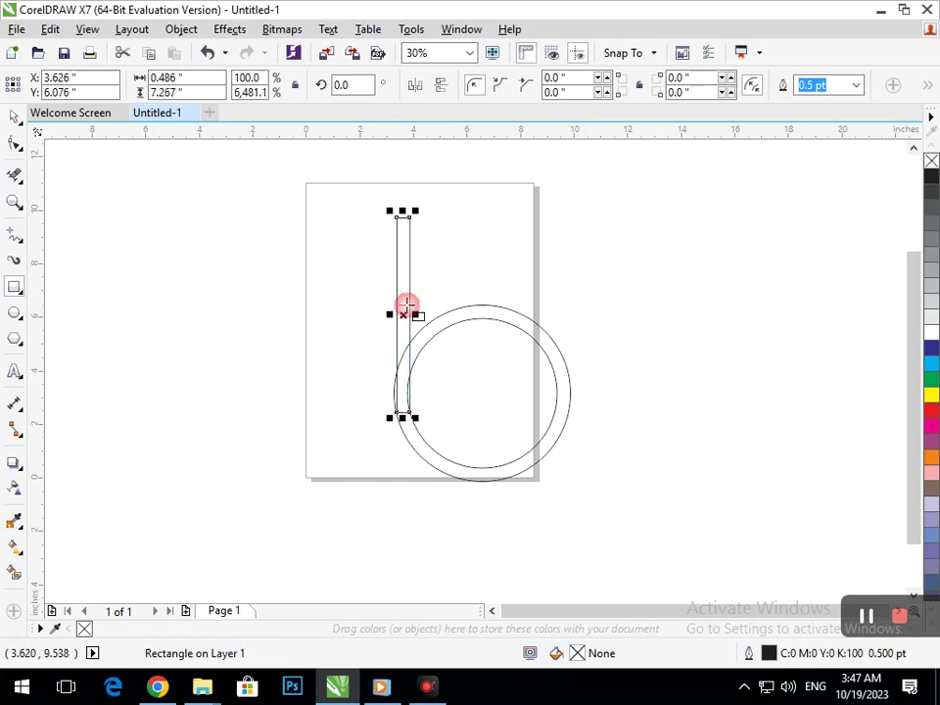
scroll(415, 388, "up", 2)
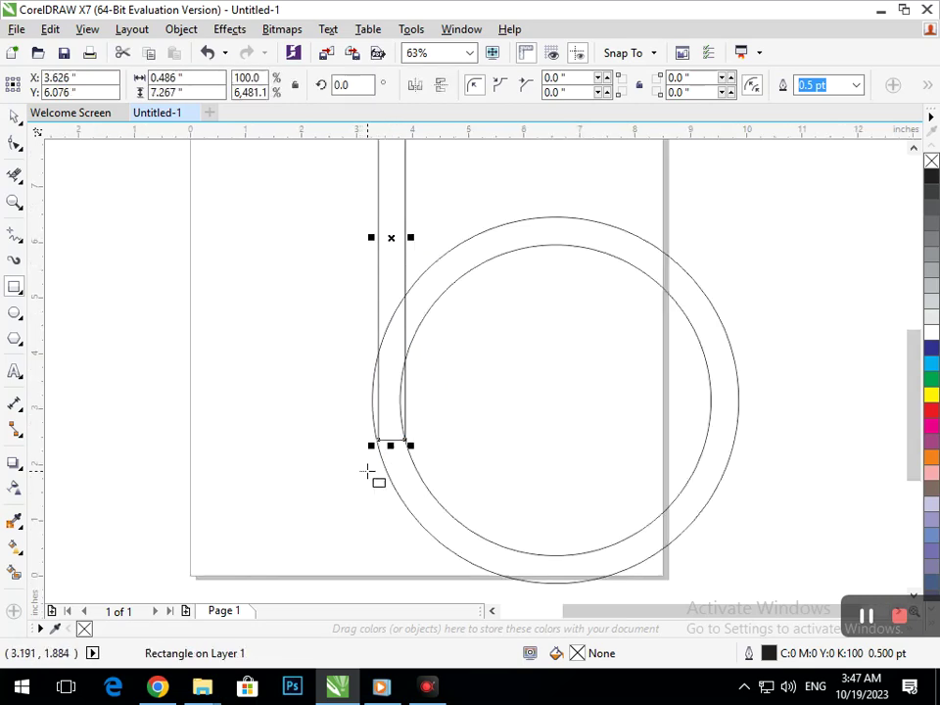
Step: Nudge the rectangle left and up so it lines up with the ring's left band, centred at X 3.536 and Y 6.556 inches
key("Left")
key("Left")
key("Left")
key("Left")
key("Left")
key("Left")
key("Left")
key("Left")
key("Left")
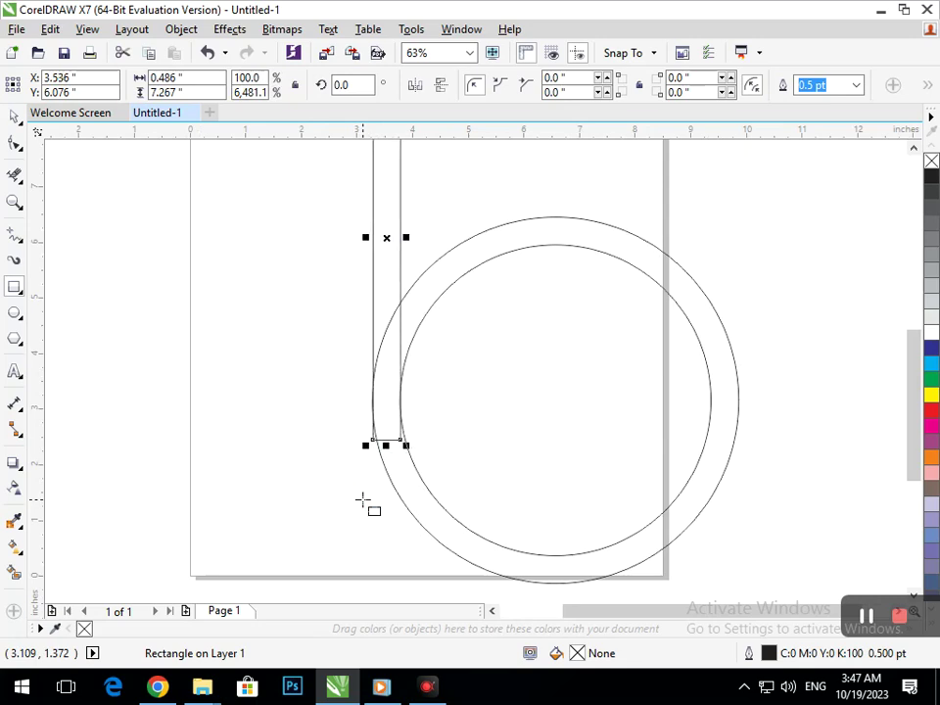
key("Up")
key("Up")
key("Up")
key("Up")
key("Up")
key("Up")
key("Up")
key("Up")
key("Up")
key("Up")
key("Up")
key("Up")
key("Up")
key("Up")
key("Up")
key("Up")
key("Up")
key("Up")
key("Up")
key("Up")
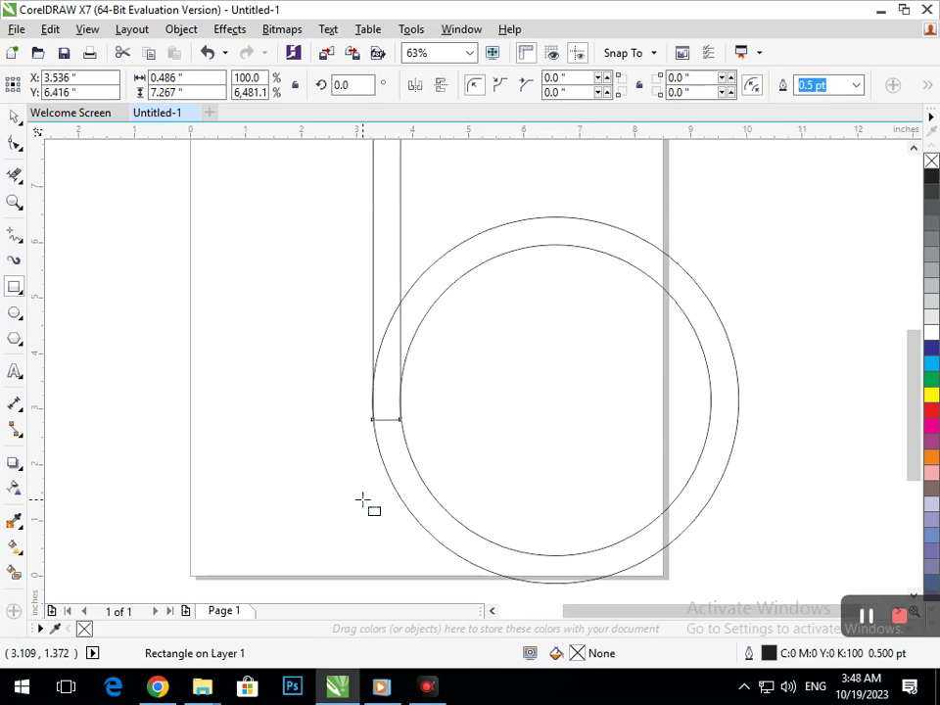
key("Up")
key("Up")
key("Up")
key("Up")
key("Up")
key("Right")
key("F3")
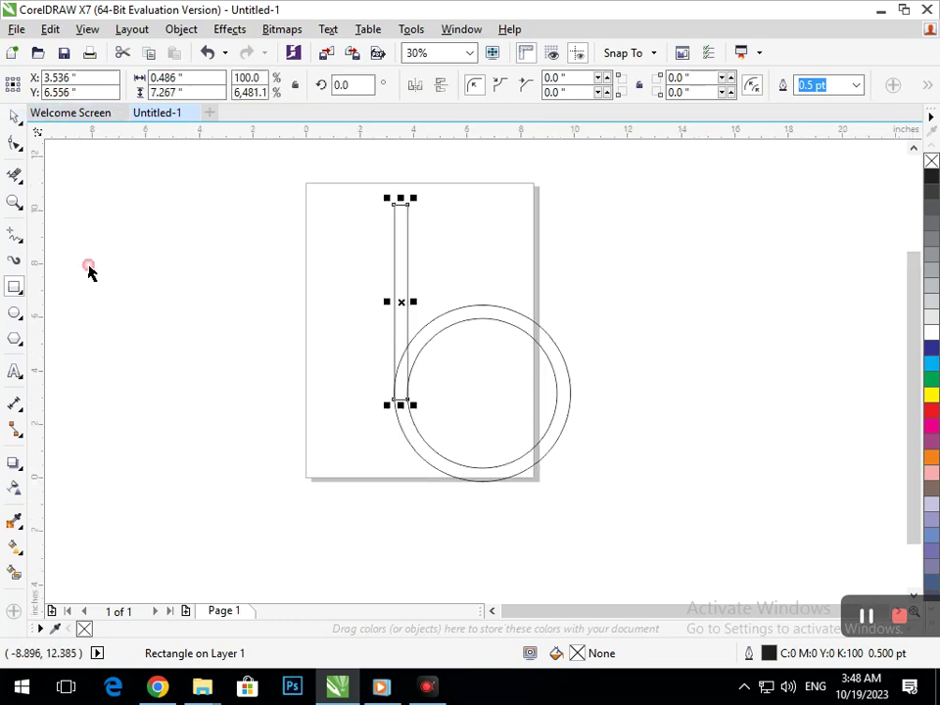
Step: Place two lengthened copies of the rectangle side by side through the ring's centre, the right one about 12 inches tall
left_click_drag(400, 301, 477, 391)
left_click_drag(481, 496, 501, 558)
left_click(490, 512)
left_click(576, 530)
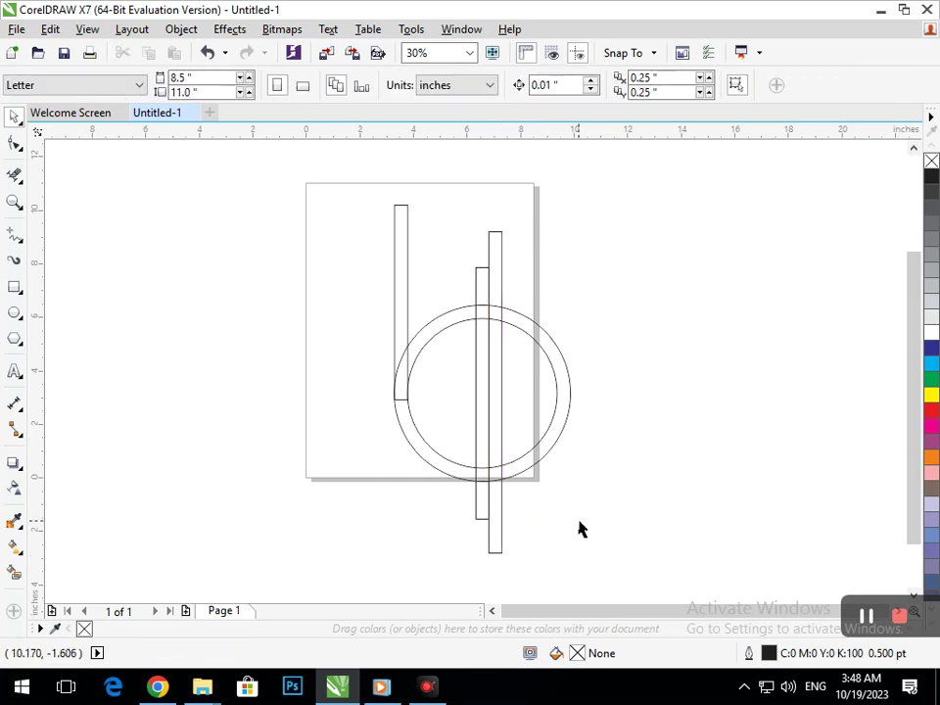
Step: Convert the left rectangle to curves and lower its two top nodes to shorten the stem
left_click(15, 144)
left_click(394, 260)
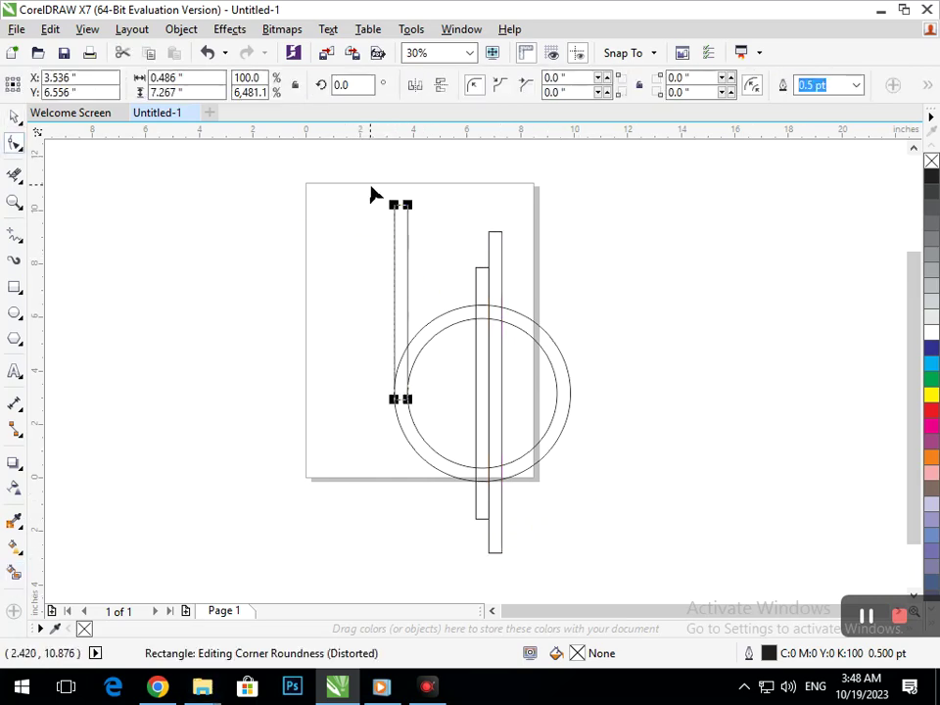
key("ctrl+q")
left_click_drag(371, 180, 441, 253)
left_click_drag(411, 210, 408, 253)
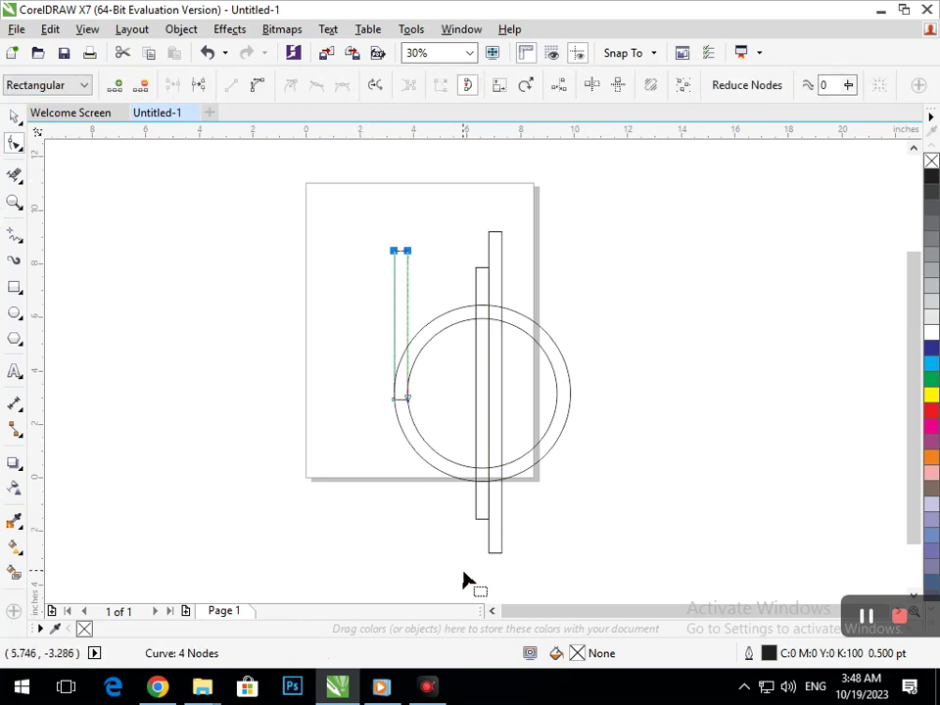
Step: Convert the tallest rectangle to curves and move its two bottom nodes down to lengthen it below the ring
scroll(589, 503, "down", 3)
key("F2")
left_click_drag(449, 362, 678, 491)
left_click(406, 421)
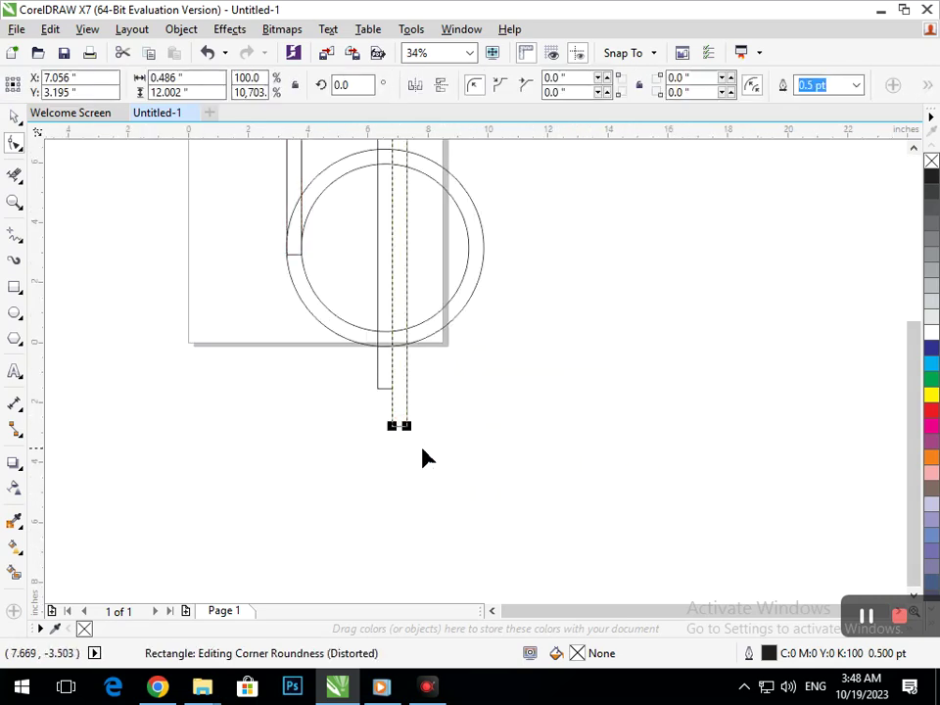
left_click_drag(437, 457, 393, 458)
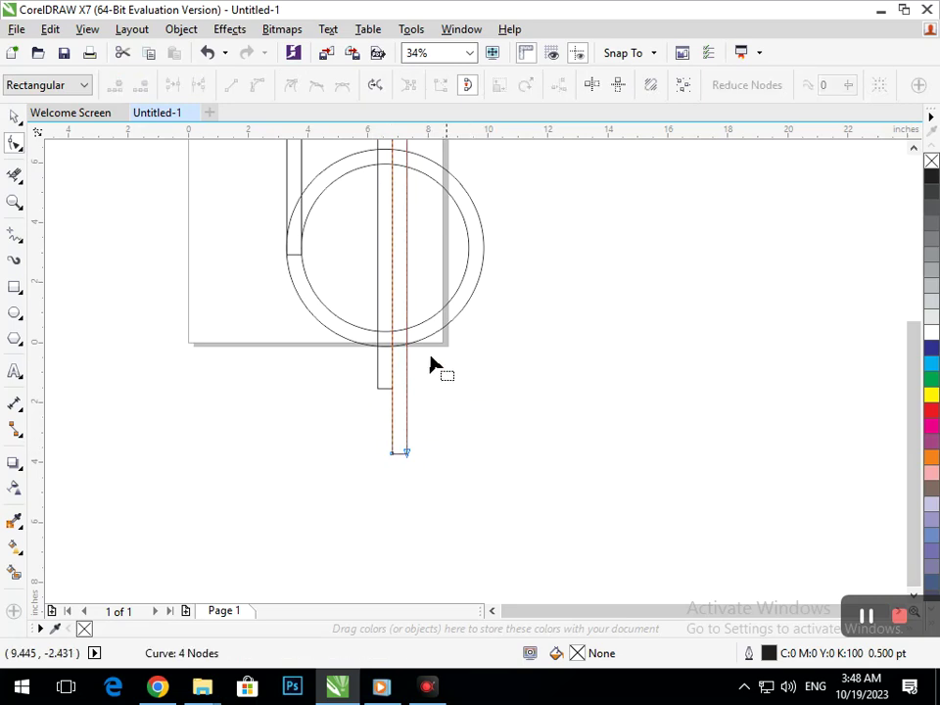
scroll(492, 367, "down", 3)
key("F2")
mouse_move(415, 268)
left_mouse_down()
mouse_move(644, 466)
mouse_move(651, 482)
left_mouse_up()
key("F2")
left_click_drag(361, 253, 606, 536)
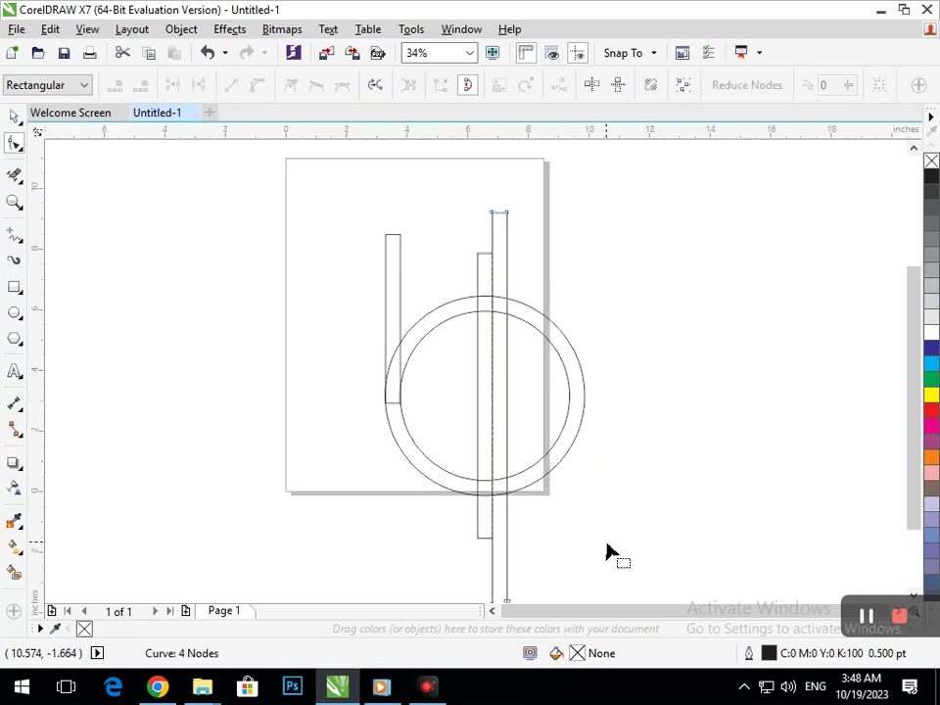
Step: Smart Fill the left stem and the ring's left half with blue-grey C:40 M:20 Y:0 K:40 and a 0.5 pt outline
left_click(13, 572)
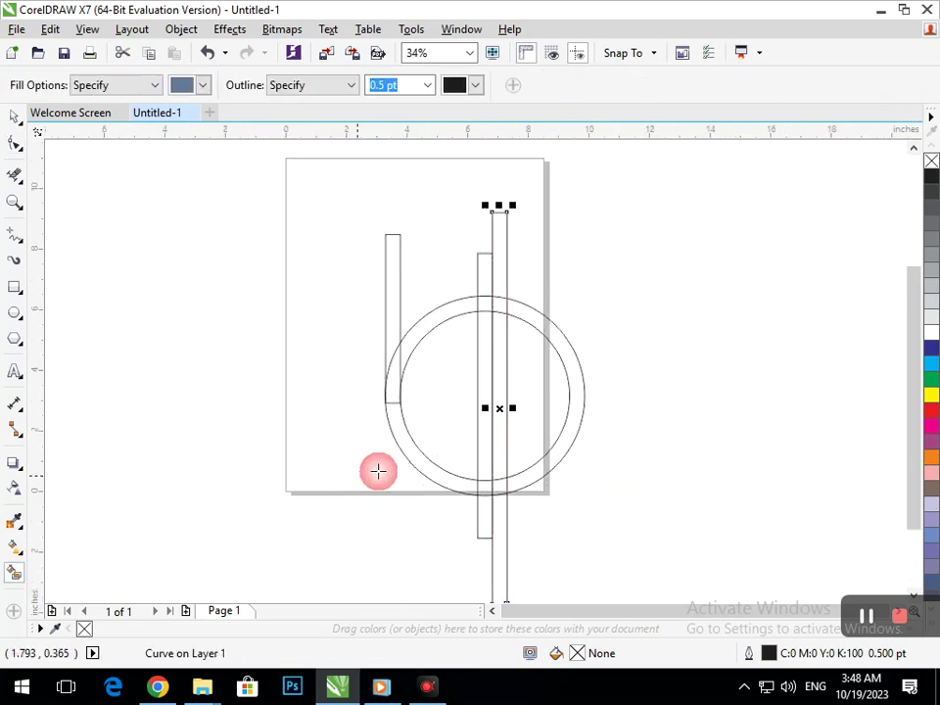
left_click(422, 458)
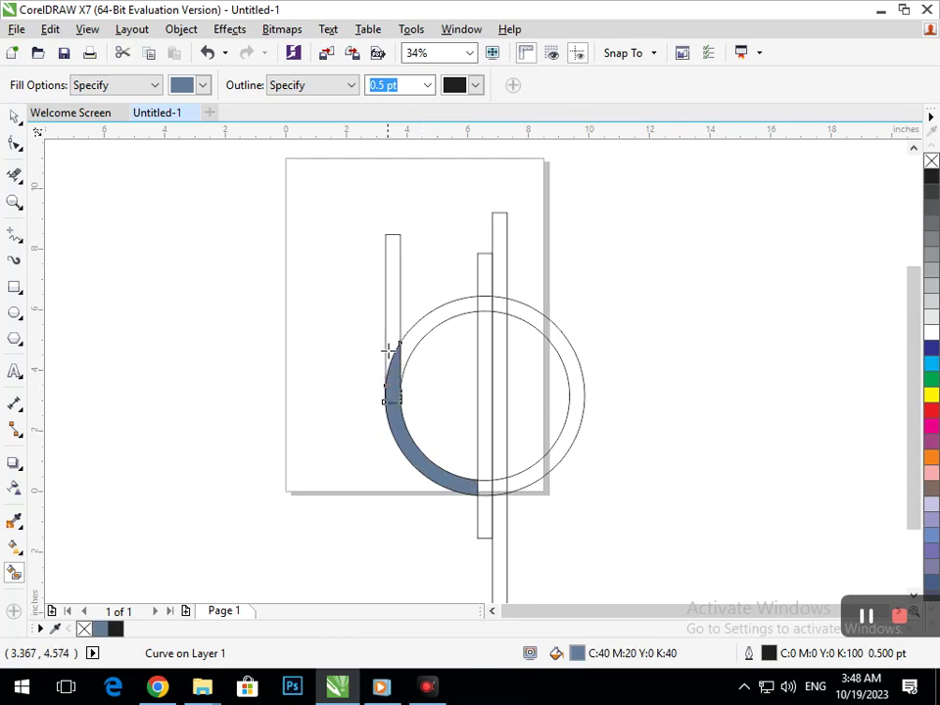
left_click(388, 350)
left_click(405, 342)
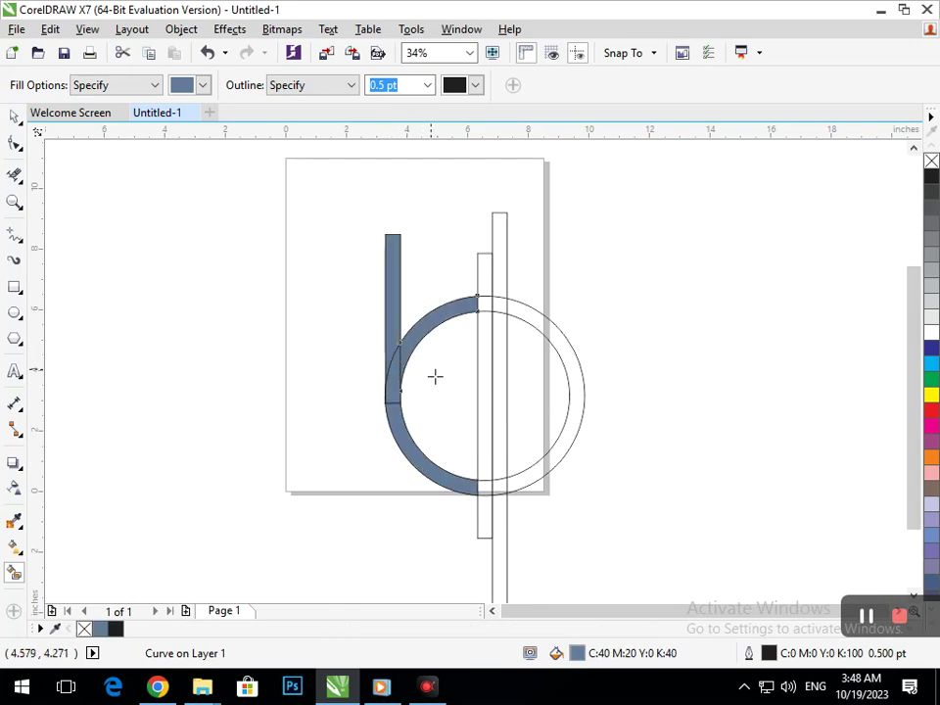
Step: Smart Fill the ring's right half and the tall bar from the ring's top edge down with the same blue-grey
left_click(503, 494)
left_click(501, 479)
left_click(531, 470)
key("F2")
key("F3")
key("F2")
left_click_drag(339, 230, 653, 590)
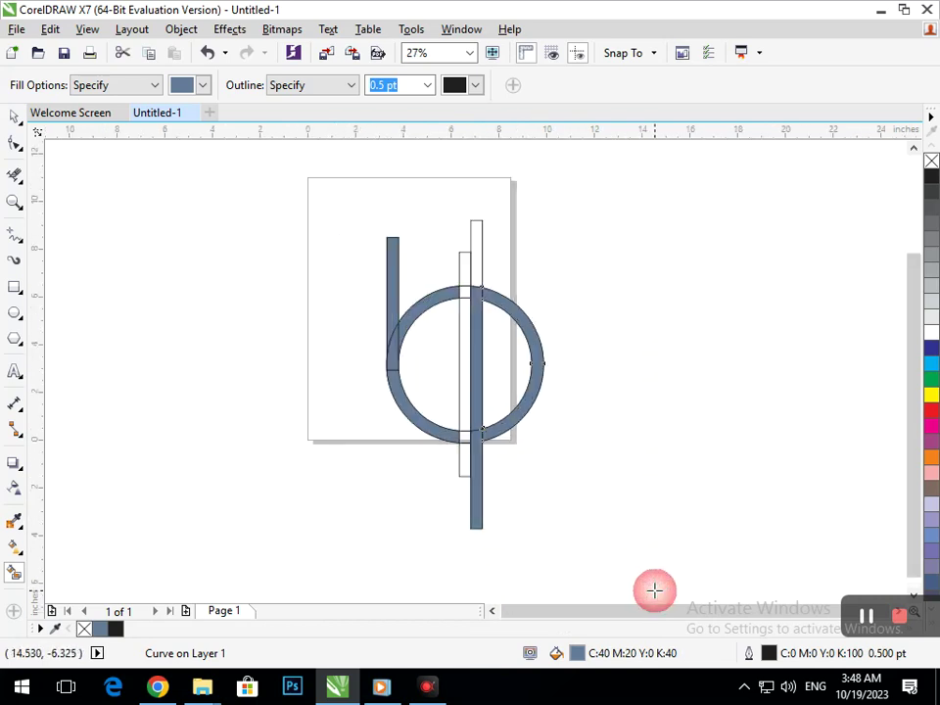
double_click(27, 247)
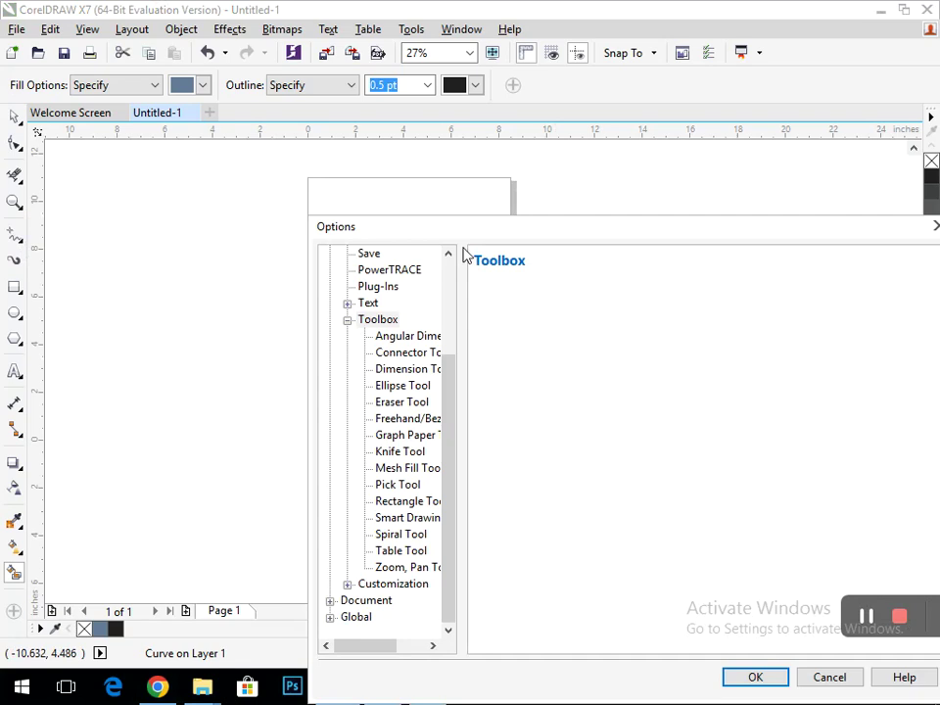
left_click(642, 222)
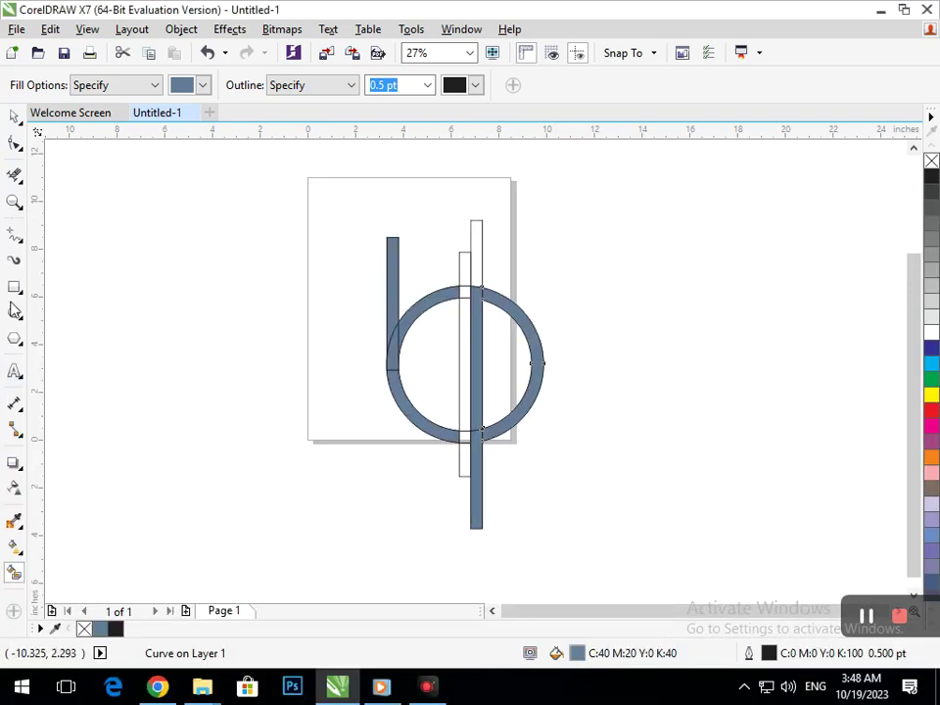
double_click(29, 252)
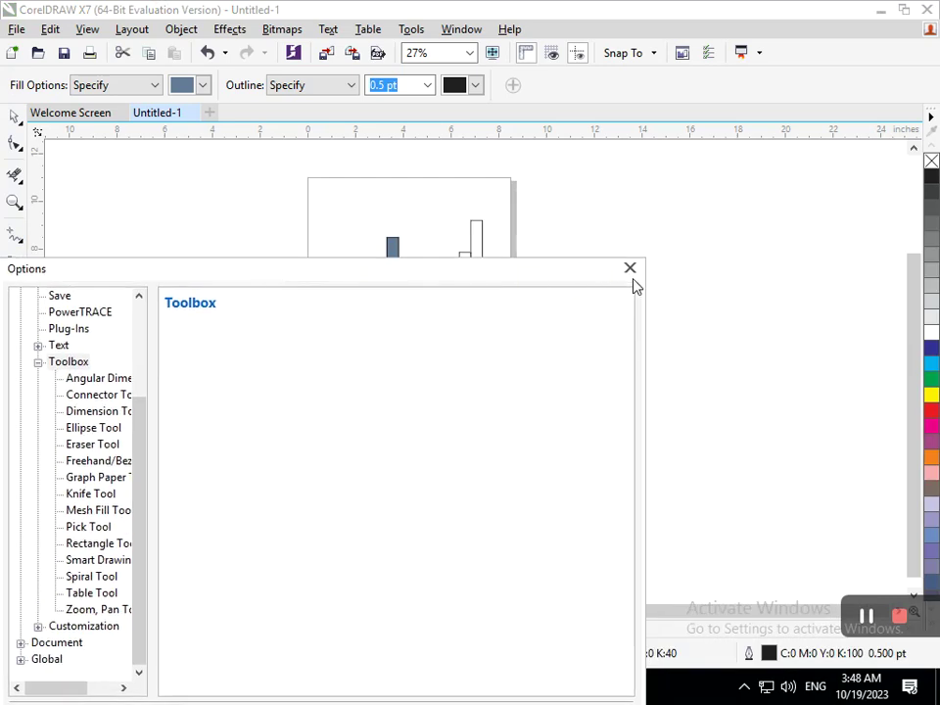
left_click(630, 268)
Step: Draw a vertical 2-point line about 5.55 inches long along the left edge of the left stem
left_click(20, 244)
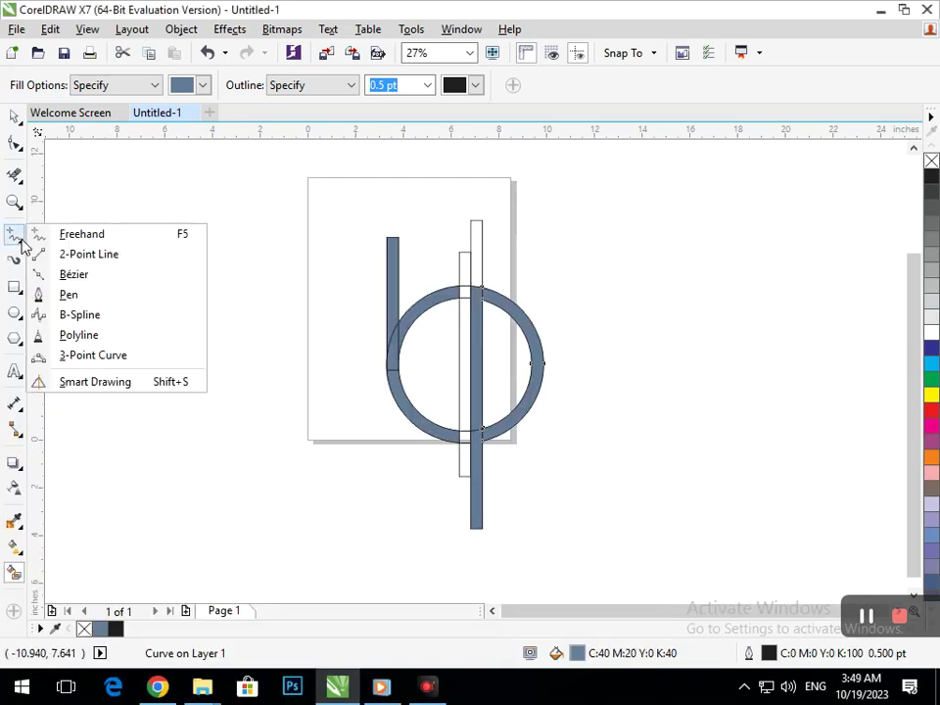
left_click(61, 253)
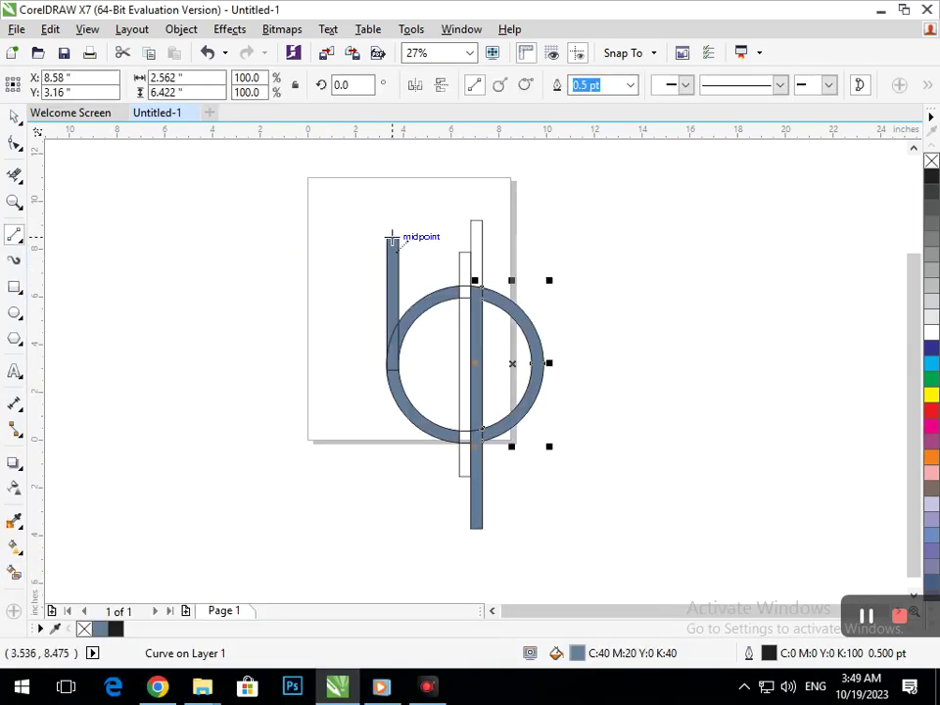
left_click_drag(387, 236, 386, 370)
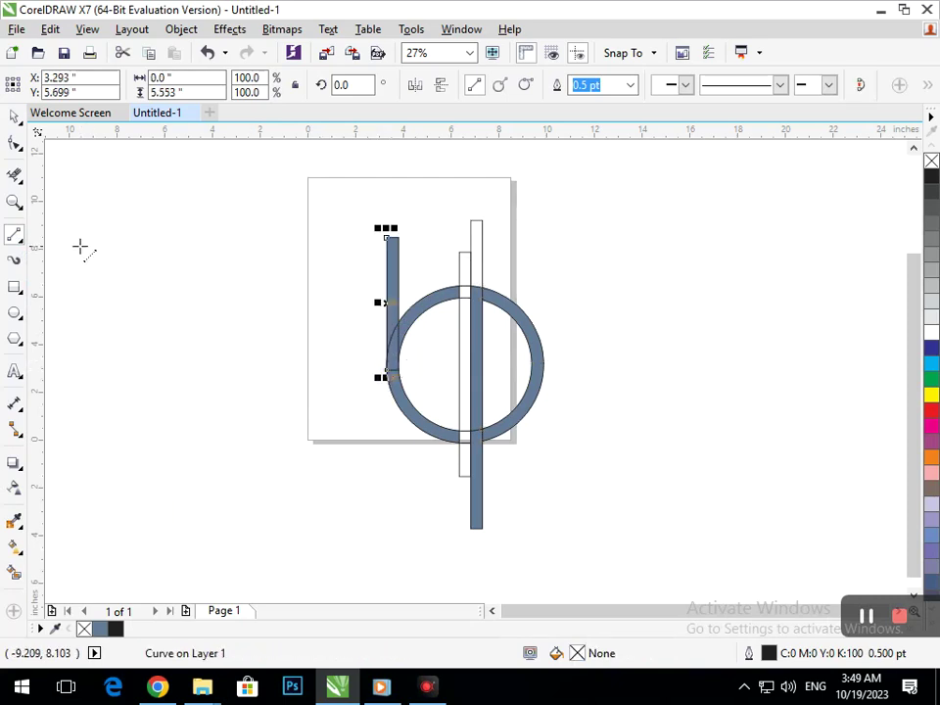
left_click(17, 119)
left_click_drag(387, 307, 469, 462)
left_click(514, 507)
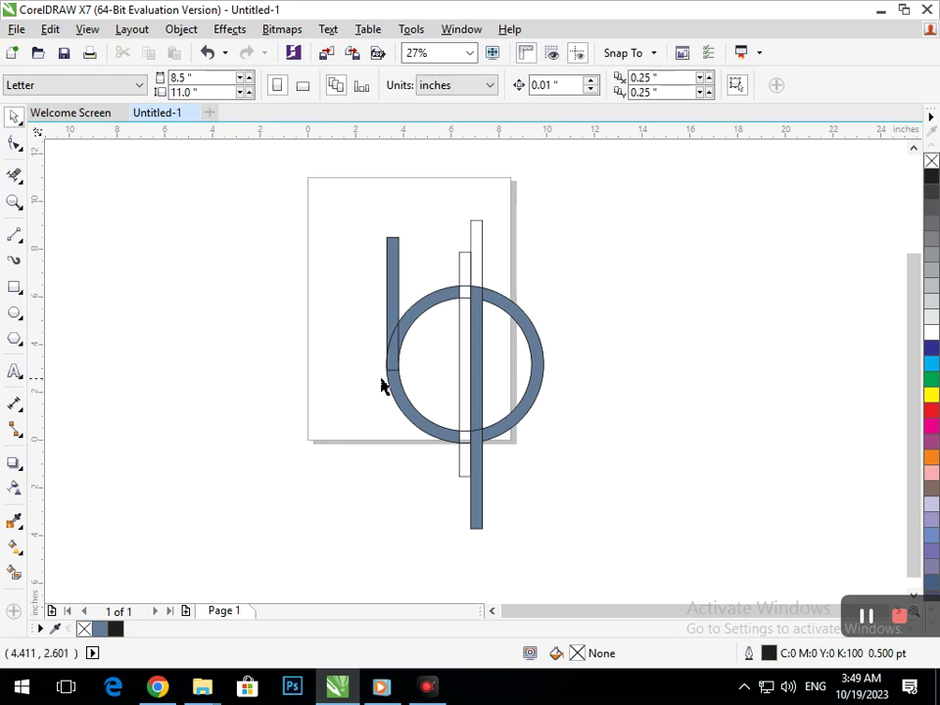
Step: Weld the left stem, its edge line and the left ring pieces into one letter b shape
left_click_drag(355, 201, 465, 488)
left_click(511, 85)
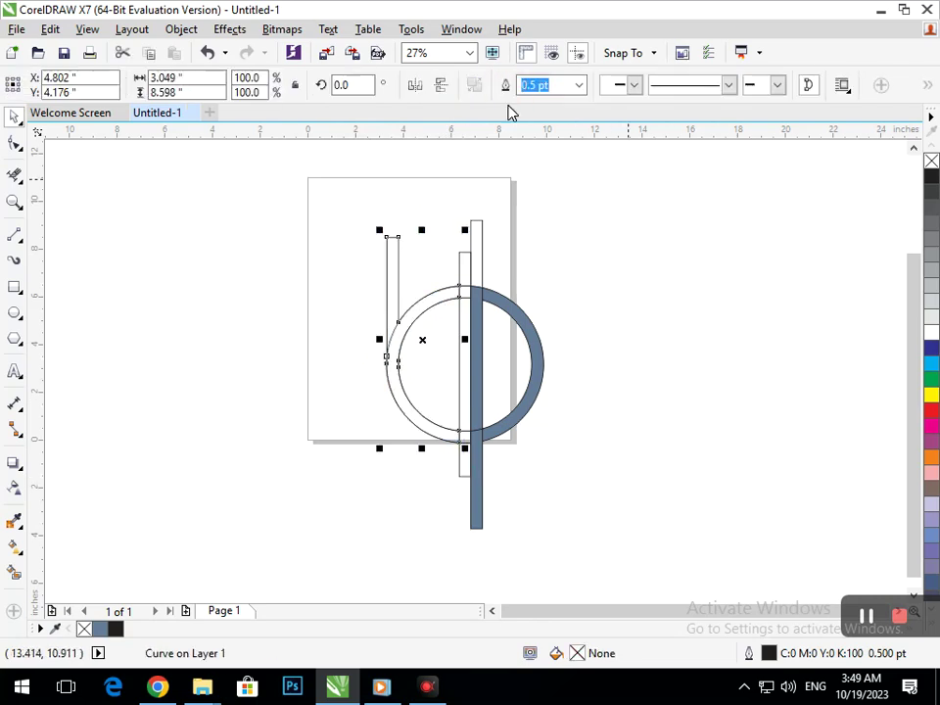
Step: Smart Fill the welded b shape with blue-grey C:40 M:20 Y:0 K:40
left_click(621, 375)
scroll(372, 323, "up", 3)
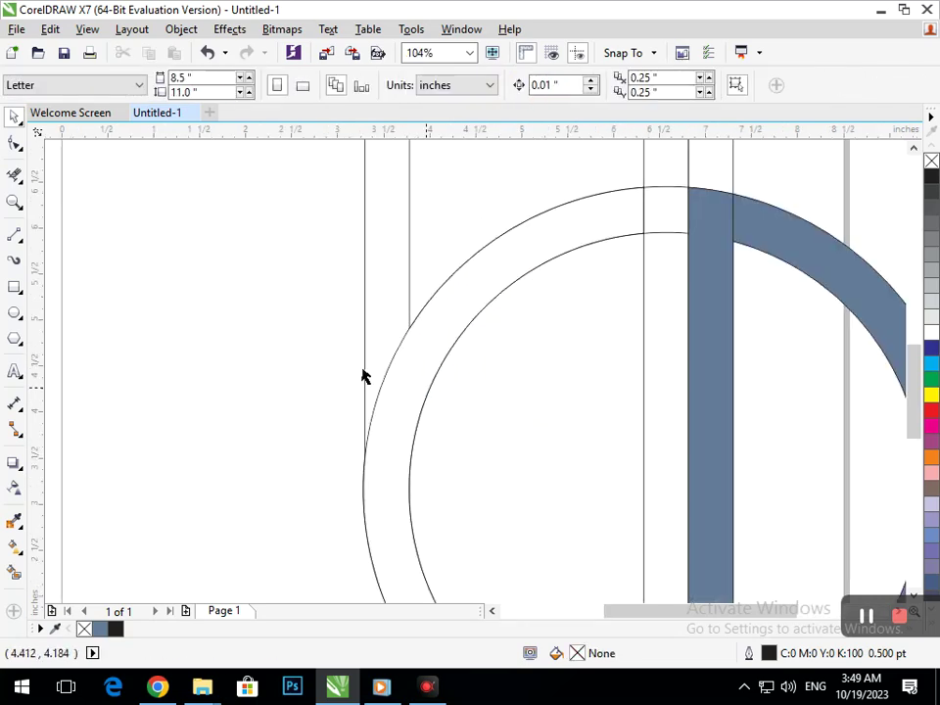
left_click(15, 175)
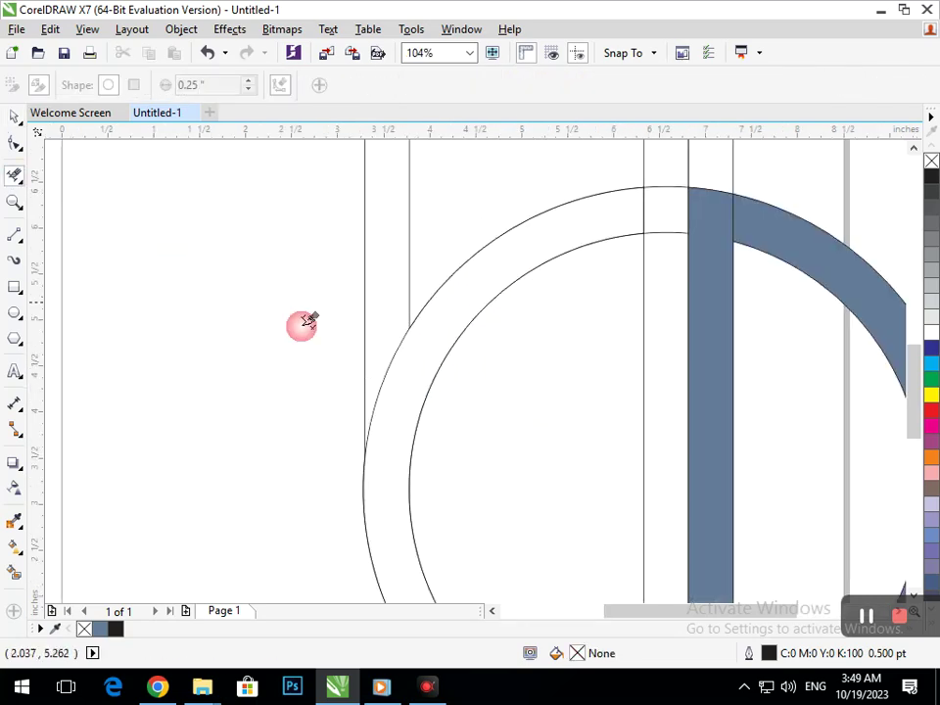
left_click(15, 573)
left_click(367, 430)
scroll(392, 323, "down", 3)
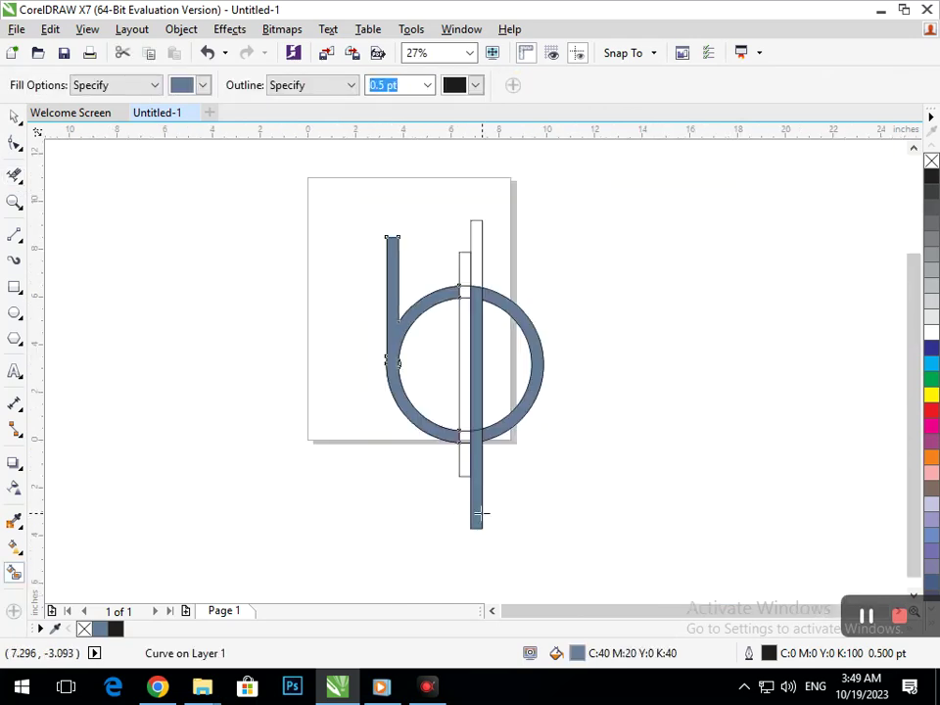
Step: Shift the two nodes where the b's stem meets the ring's outer left edge slightly up and left to smooth the junction
left_click(13, 123)
left_click(201, 335)
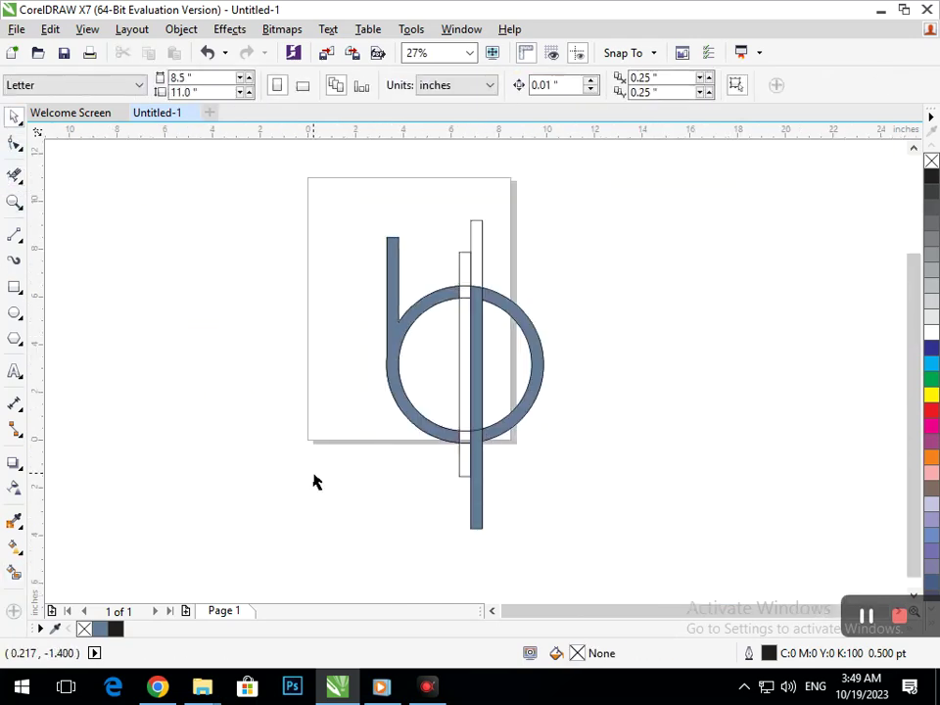
left_click_drag(350, 225, 501, 422)
scroll(440, 510, "up", 2)
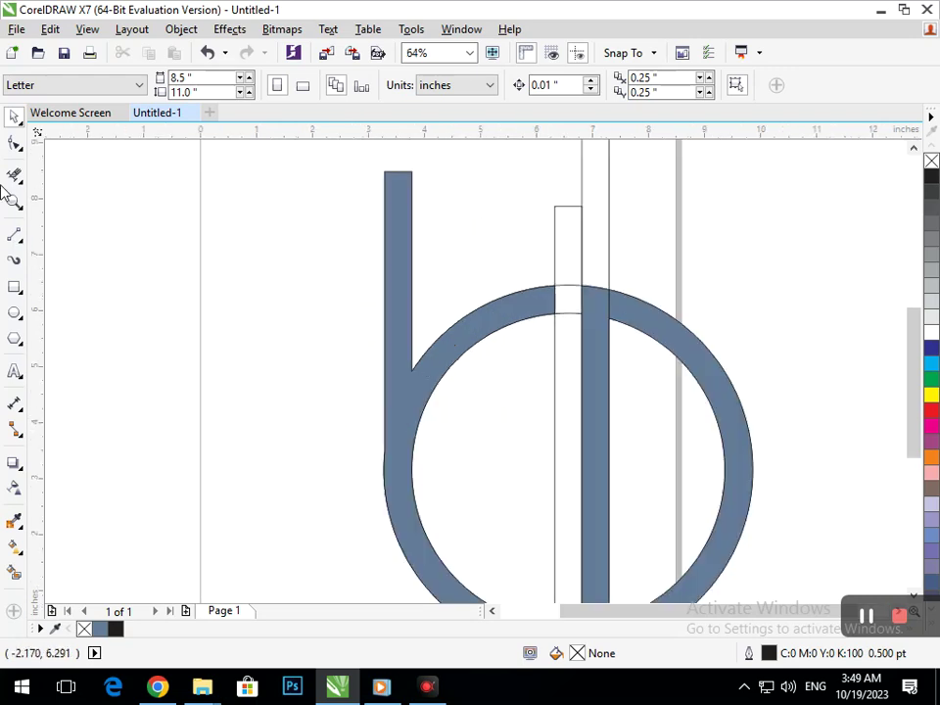
left_click(19, 151)
left_click(403, 436)
left_click_drag(380, 451, 392, 477)
key("Left")
key("Up")
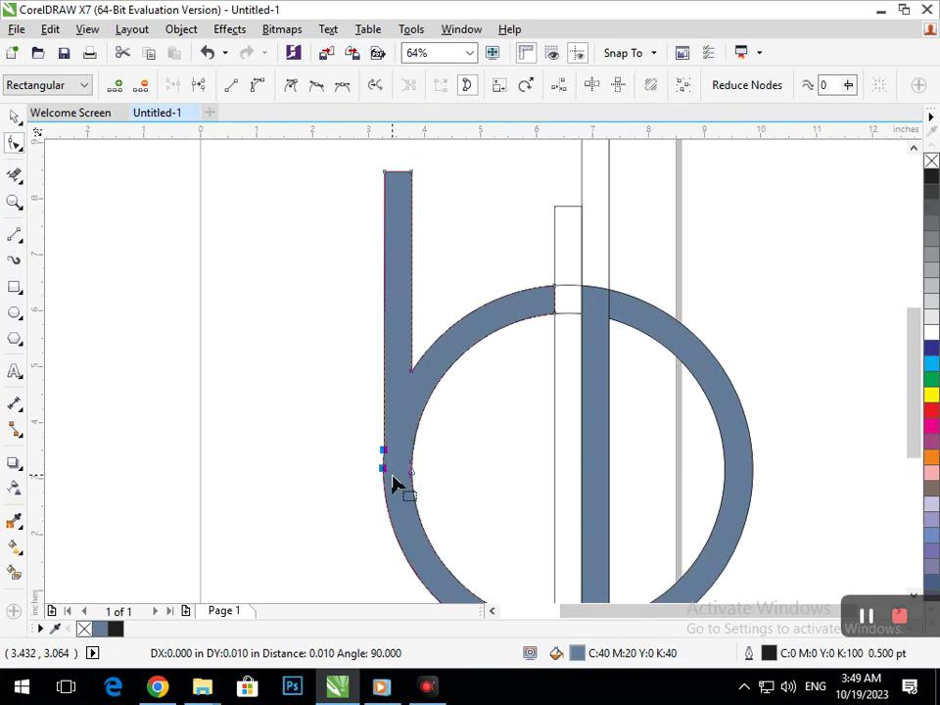
key("Up")
key("Up")
key("Up")
key("Up")
key("Up")
key("Up")
key("Up")
key("Up")
key("Up")
key("Up")
key("Up")
key("Up")
key("Up")
key("Up")
key("Up")
key("Up")
key("Up")
key("Up")
key("Up")
key("Up")
key("Left")
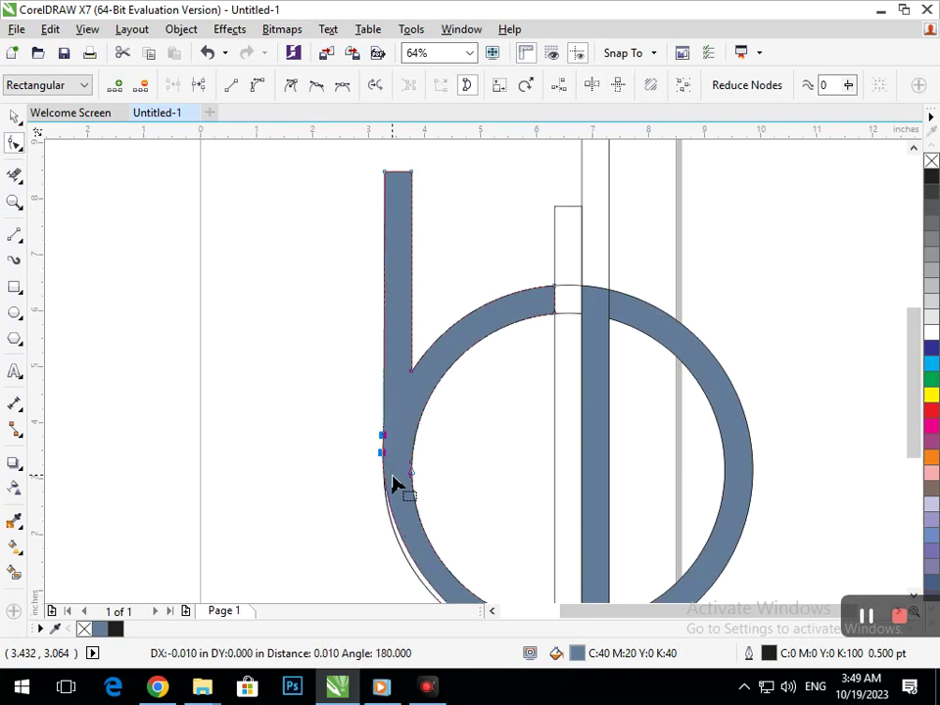
key("Down")
key("Down")
key("Down")
key("Down")
key("Down")
key("Down")
key("Down")
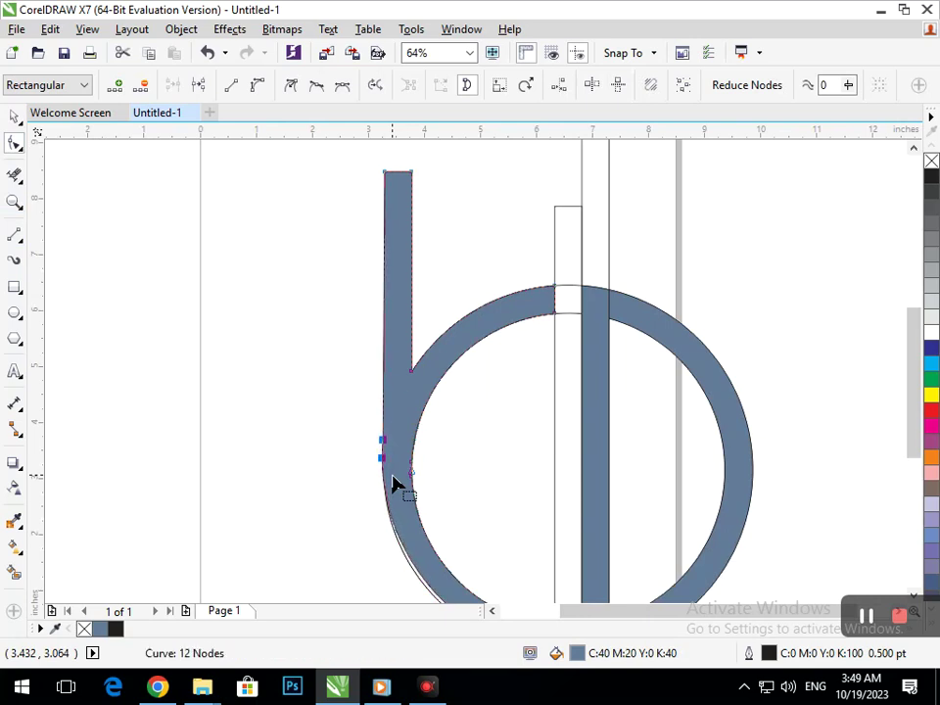
Step: Delete the unfilled middle rectangle between the two ring halves
left_click(10, 117)
left_click(283, 326)
left_click_drag(309, 312, 307, 502)
key("F4")
key("Delete")
Step: Delete the original construction circles and the unfilled tall rectangle behind the filled shapes
mouse_move(464, 439)
left_mouse_down()
mouse_move(446, 481)
mouse_move(469, 440)
left_mouse_up()
left_click(468, 431)
key("Delete")
left_click(476, 266)
key("Delete")
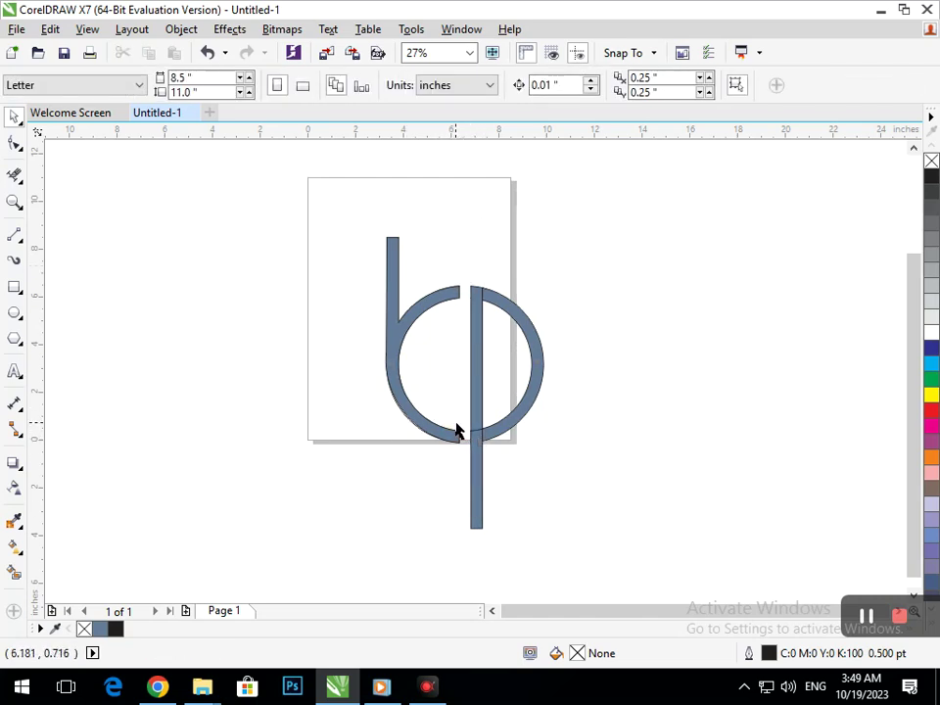
Step: Undo the deletions of the construction circles and the tall rectangle
key("ctrl+z")
key("ctrl+z")
key("ctrl+z")
key("ctrl+z")
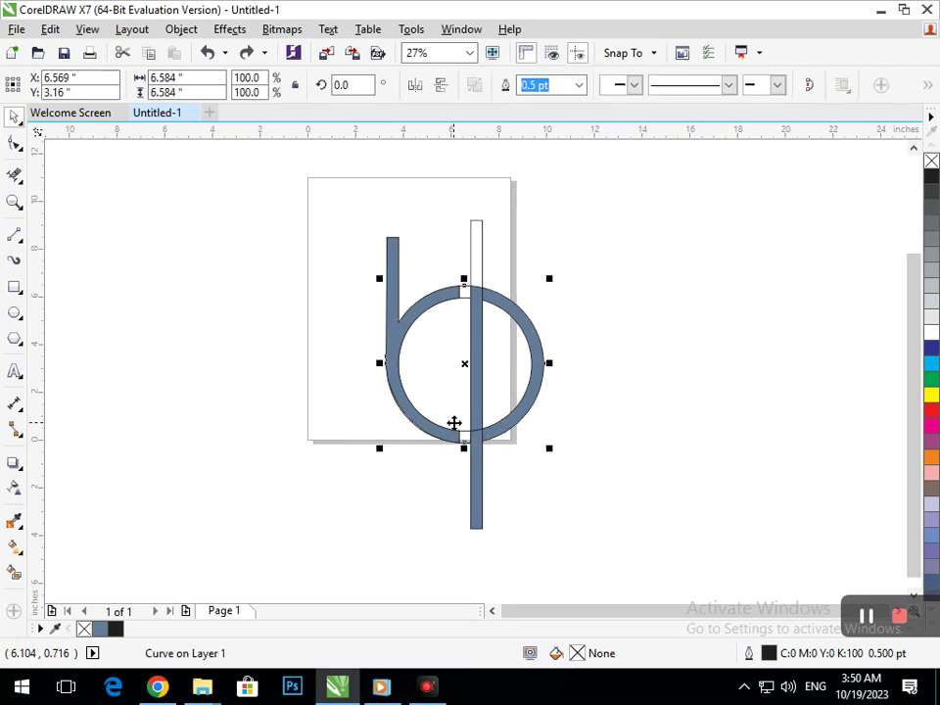
Step: Undo the deletion of the unfilled middle rectangle and narrow it from its left edge to 0.36 inches wide
key("ctrl+z")
left_click(562, 486)
key("F2")
left_click_drag(386, 244, 524, 511)
left_click(475, 393)
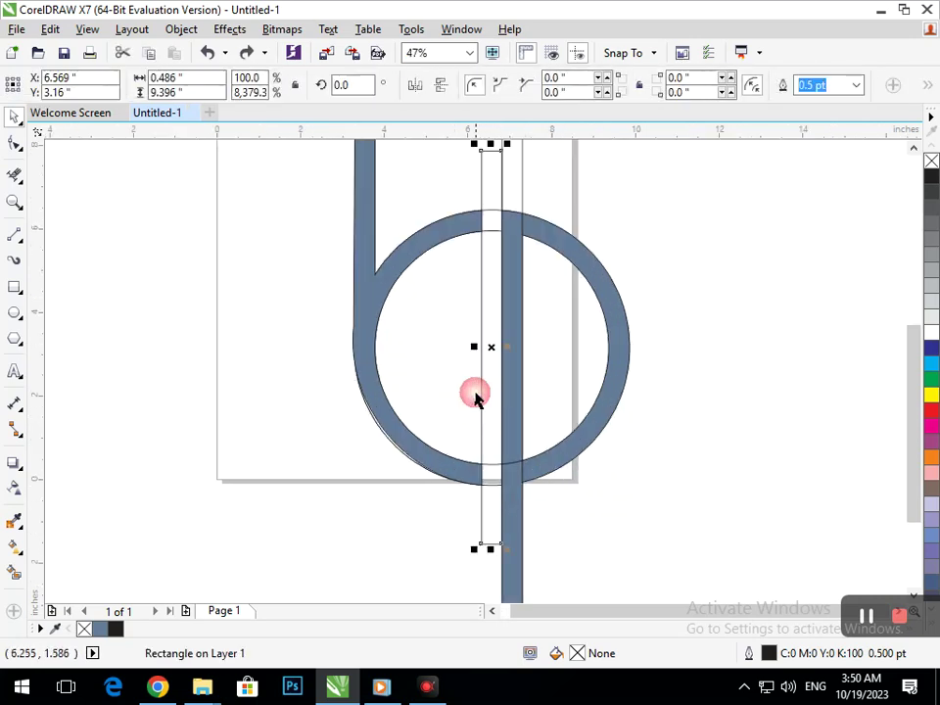
left_click_drag(479, 344, 479, 405)
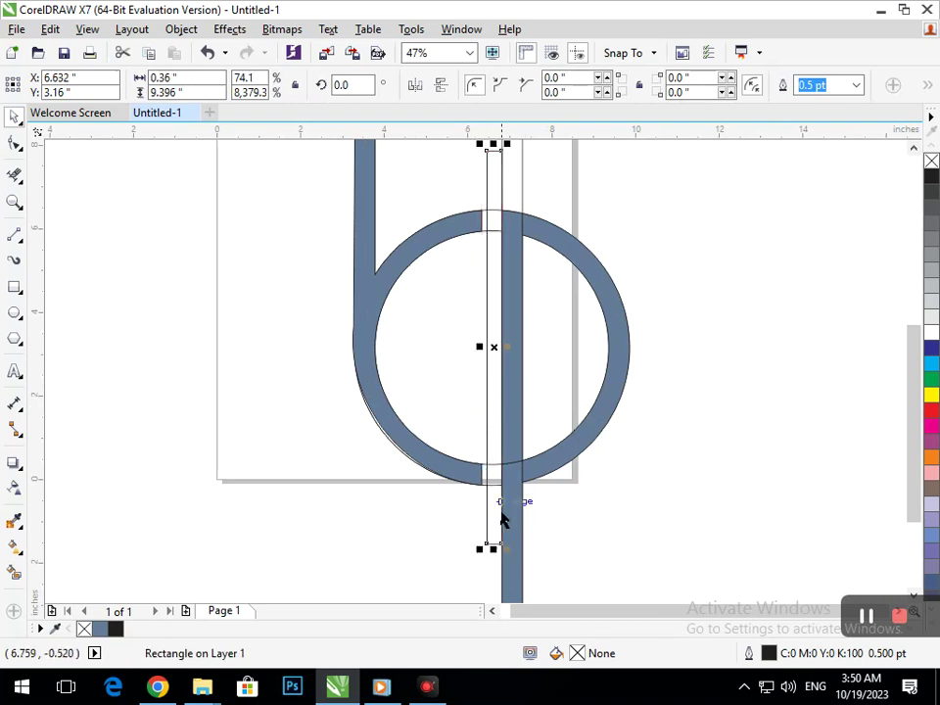
Step: Smart-fill the two small gaps between the b's half-ring ends and the middle rectangle with the same slate blue
left_click(13, 575)
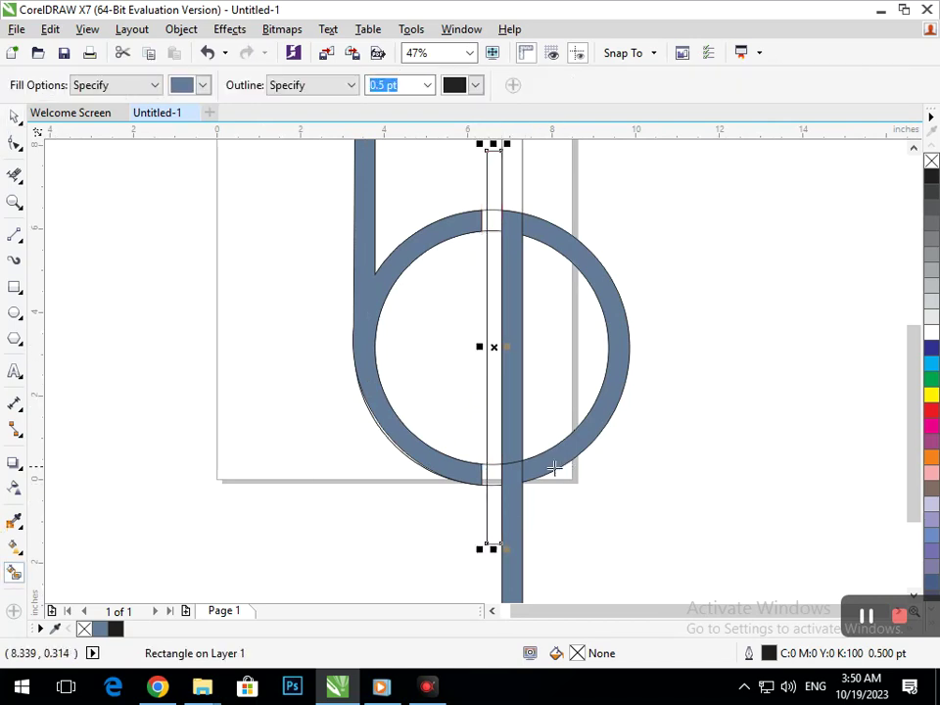
left_click(487, 474)
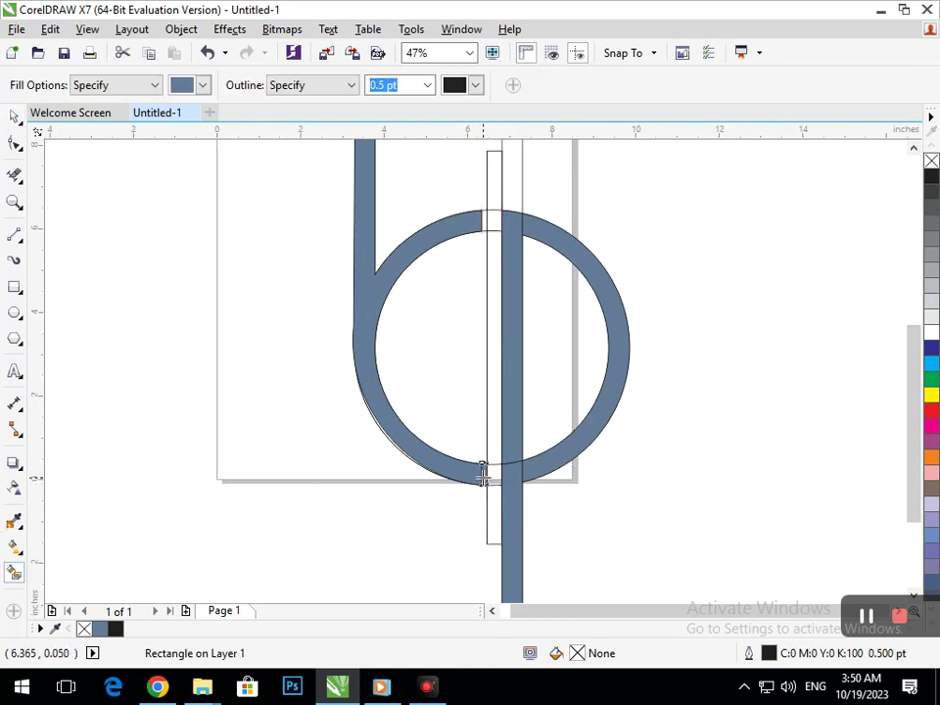
left_click(482, 224)
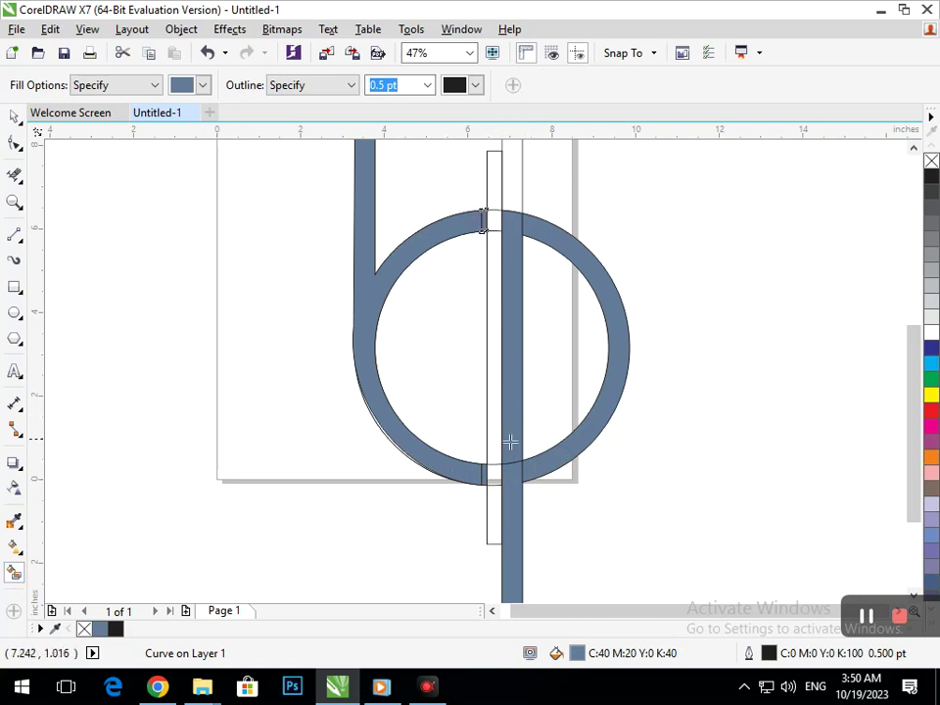
left_click(13, 117)
left_click(100, 378)
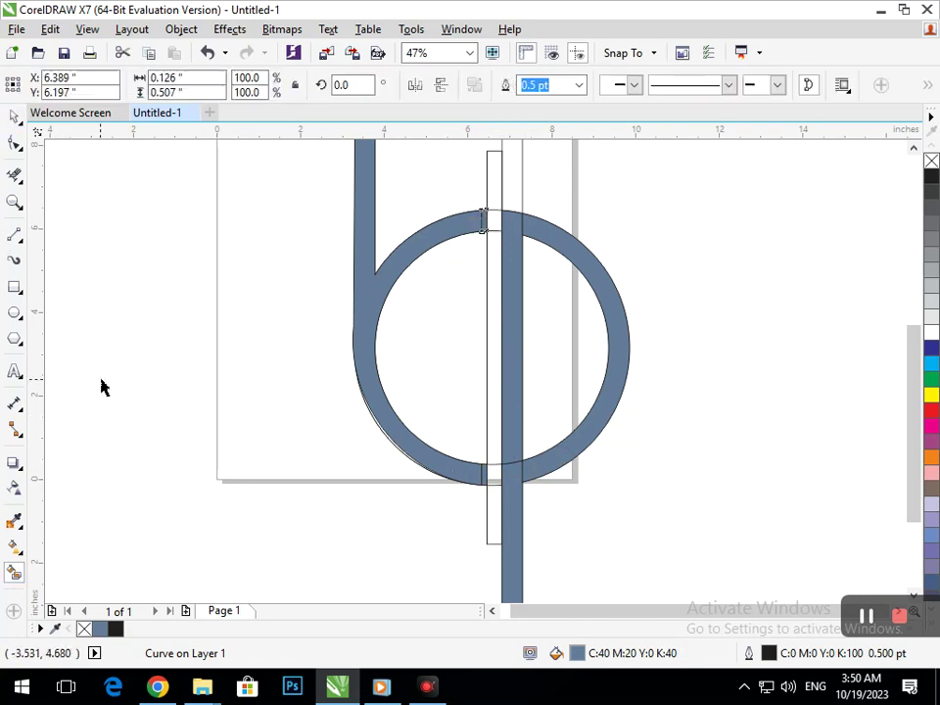
Step: Delete the narrowed middle rectangle, the original construction circles and the unfilled tall rectangle
left_click(498, 531)
key("Delete")
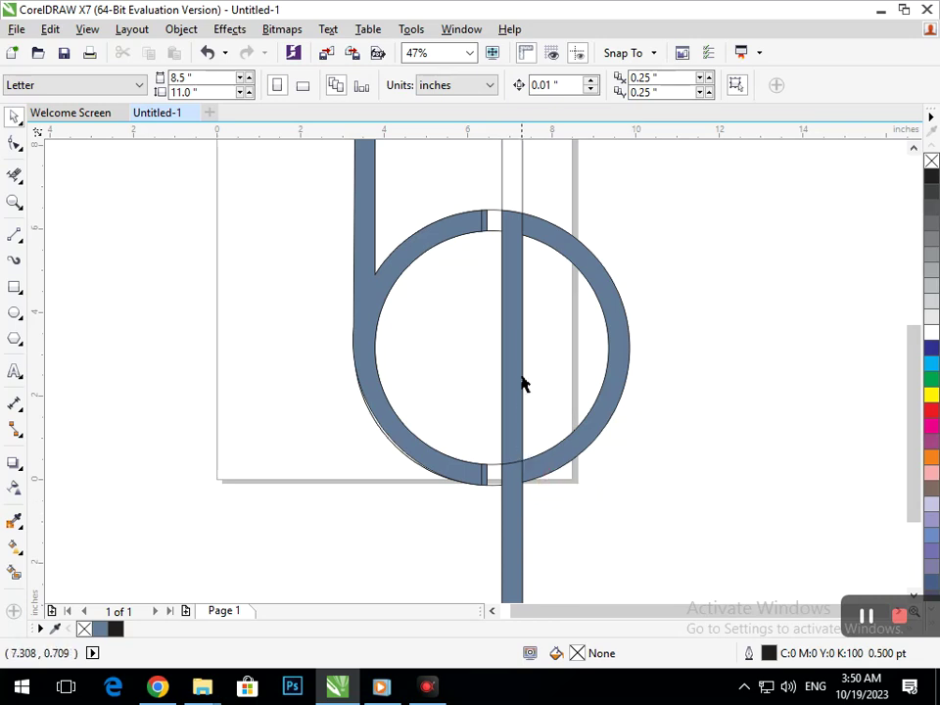
left_click(492, 216)
key("Delete")
left_click(496, 232)
key("Delete")
scroll(446, 437, "down", 2)
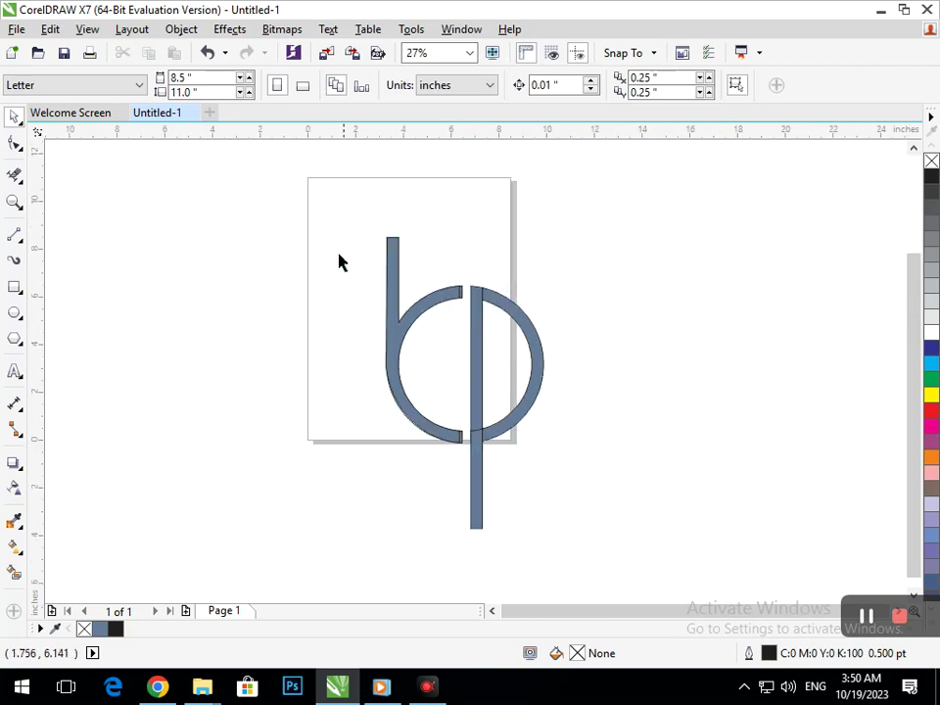
Step: Weld the b's stem, half ring and small end pieces into one shape in their original position
left_click_drag(337, 222, 473, 479)
left_click_drag(457, 438, 288, 426)
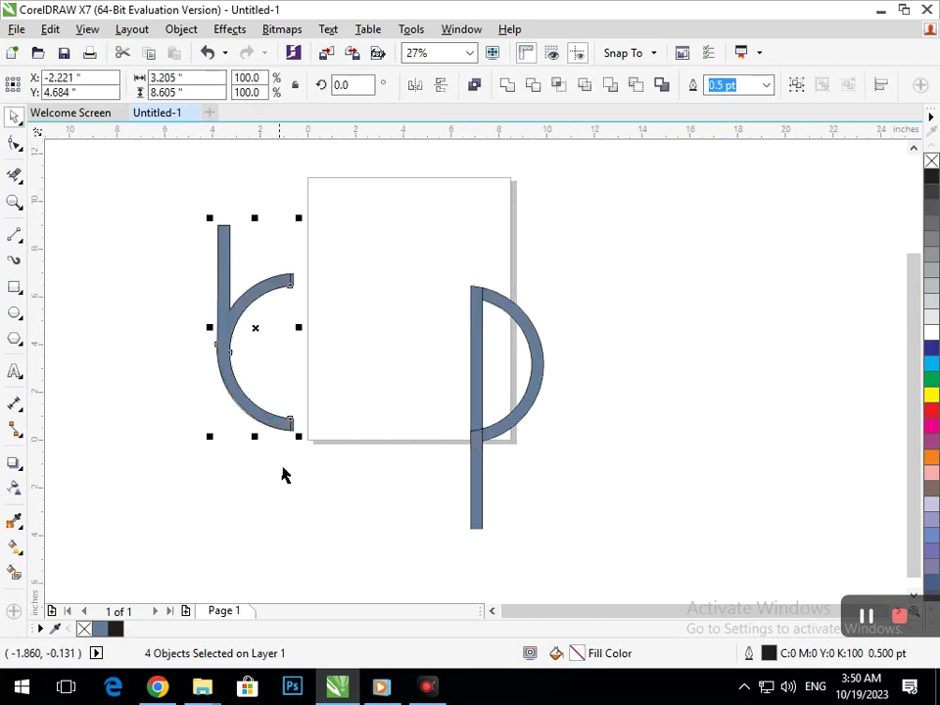
left_click(513, 91)
key("ctrl+z")
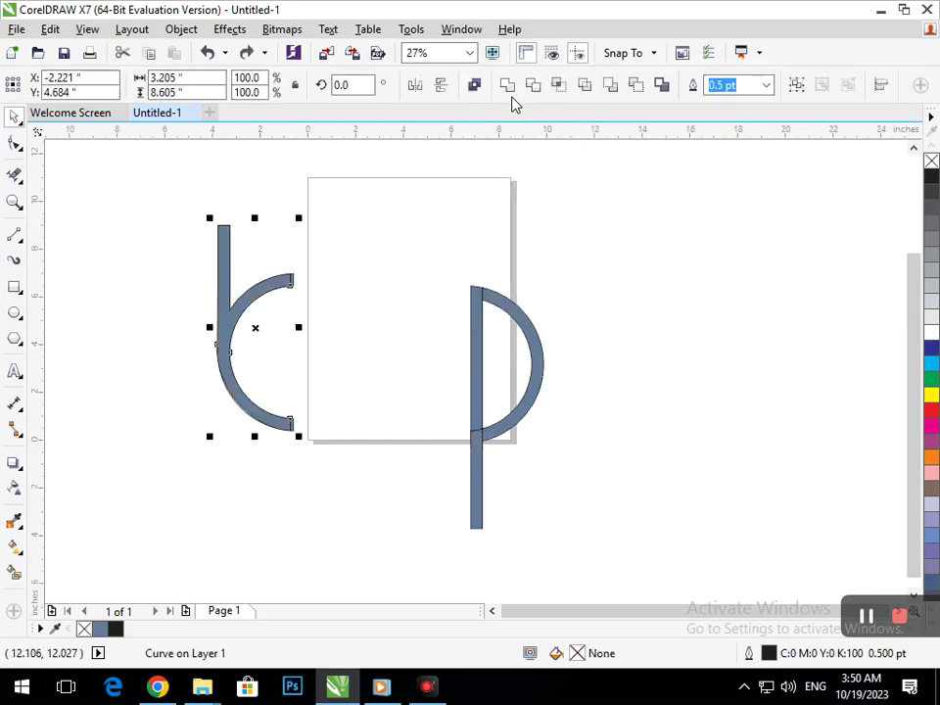
key("ctrl+z")
left_click(509, 89)
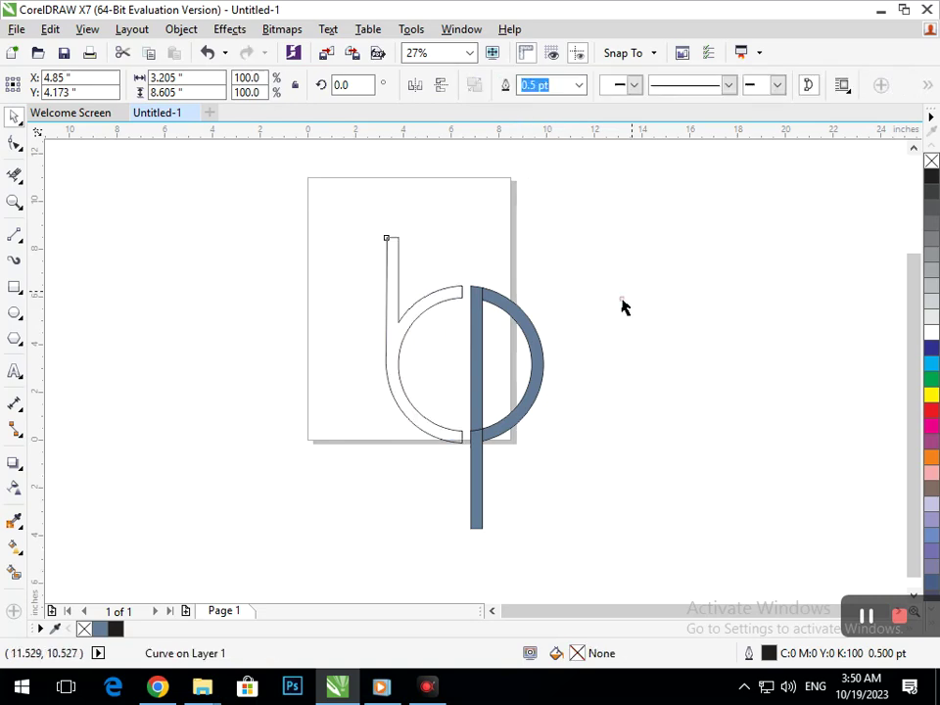
Step: Weld the p's stem and half-ring pieces into one shape
left_click(596, 236)
left_click_drag(596, 235, 458, 584)
left_click(507, 86)
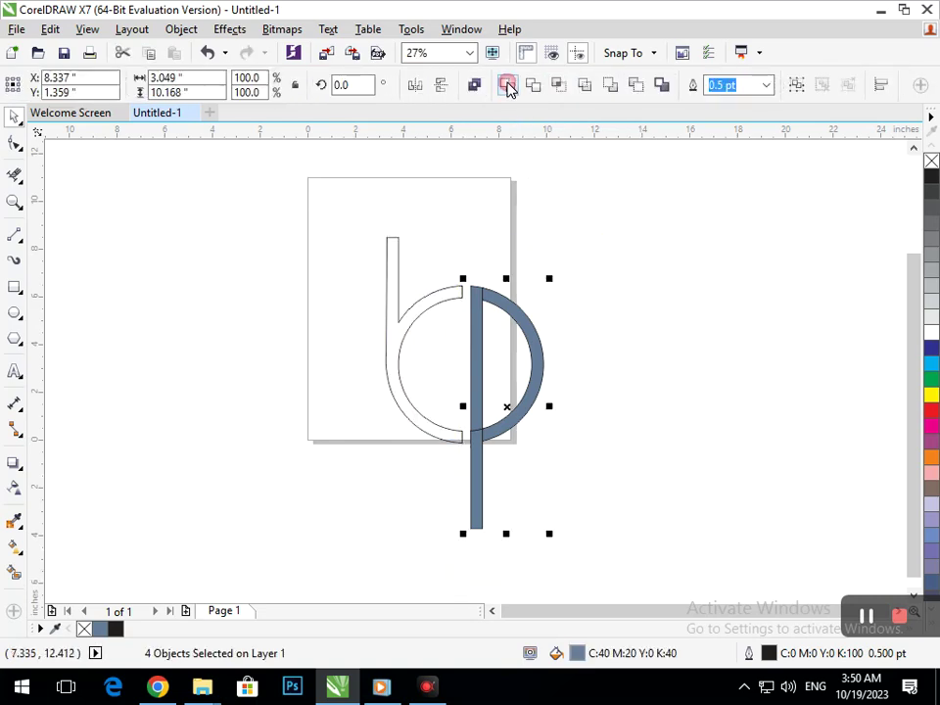
left_click(570, 416)
Step: Set both the fill and the outline of the welded p to red
left_click(510, 430)
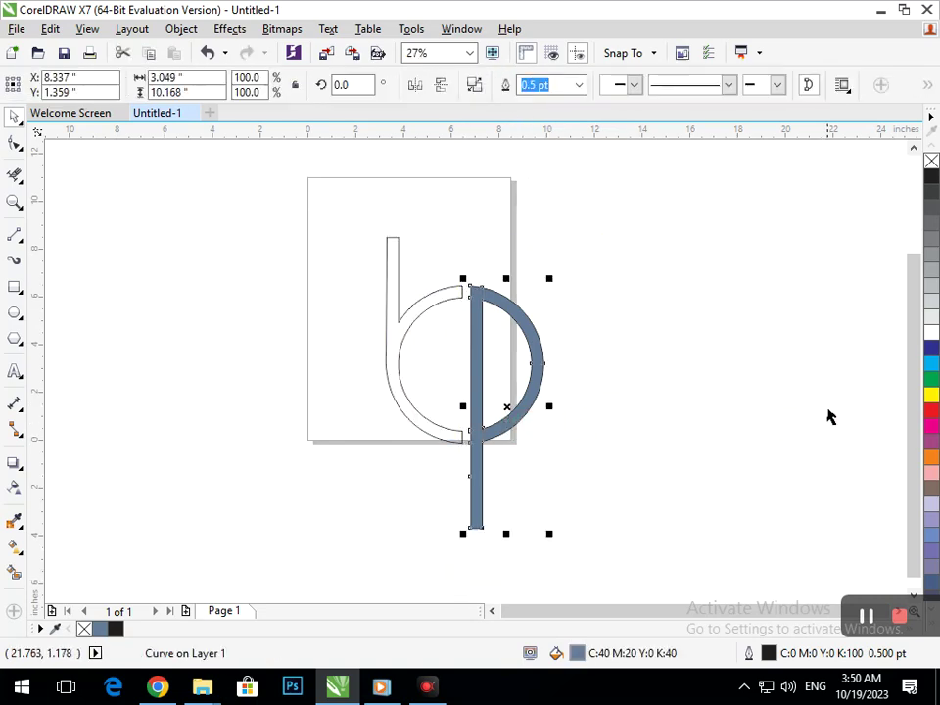
left_click(933, 411)
right_click(933, 410)
left_click(677, 519)
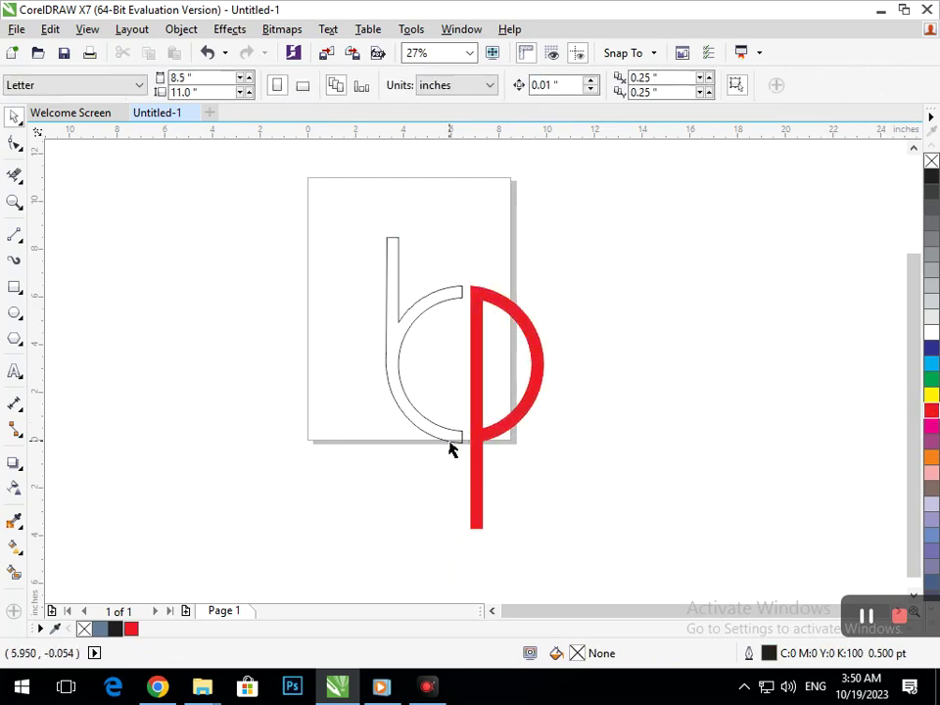
Step: Smart-fill the welded b outline and color the resulting shape dark blue
left_click(449, 441)
left_click(14, 573)
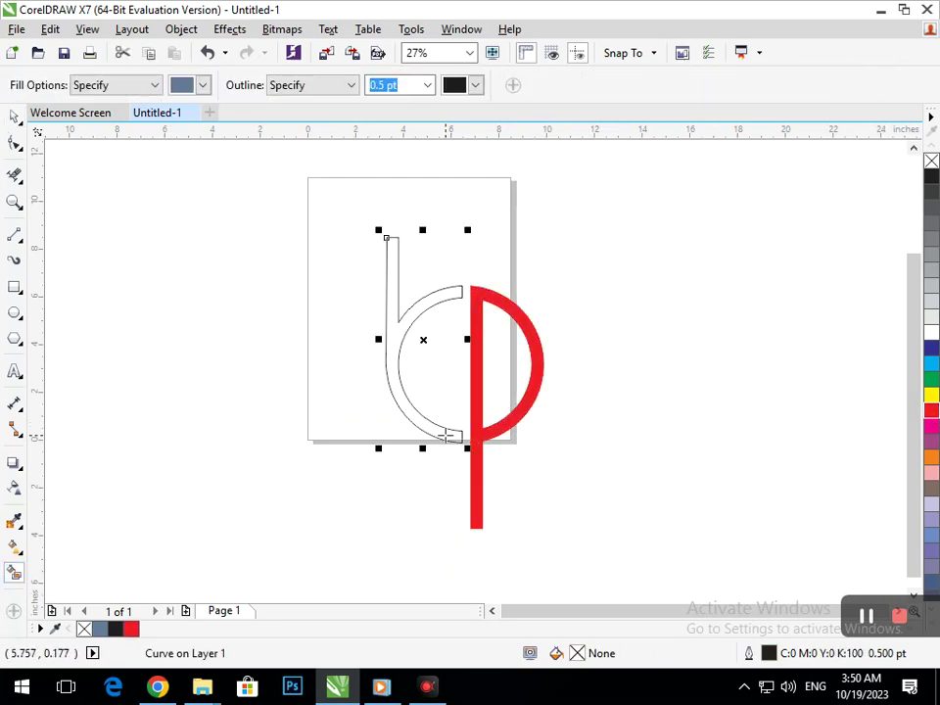
left_click(461, 442)
left_click(932, 349)
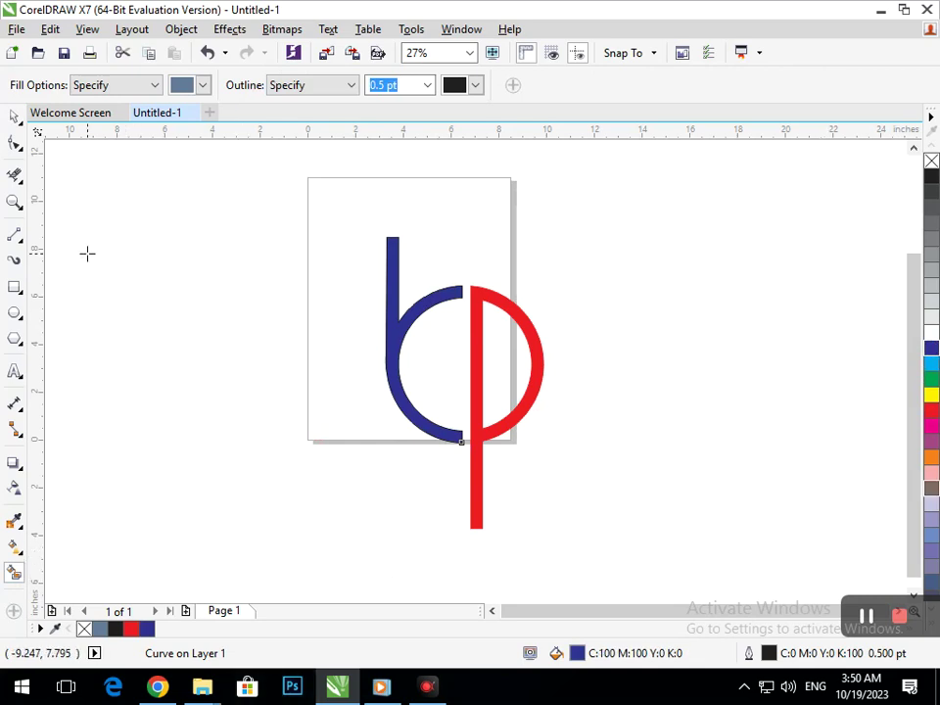
left_click(16, 118)
left_click(162, 317)
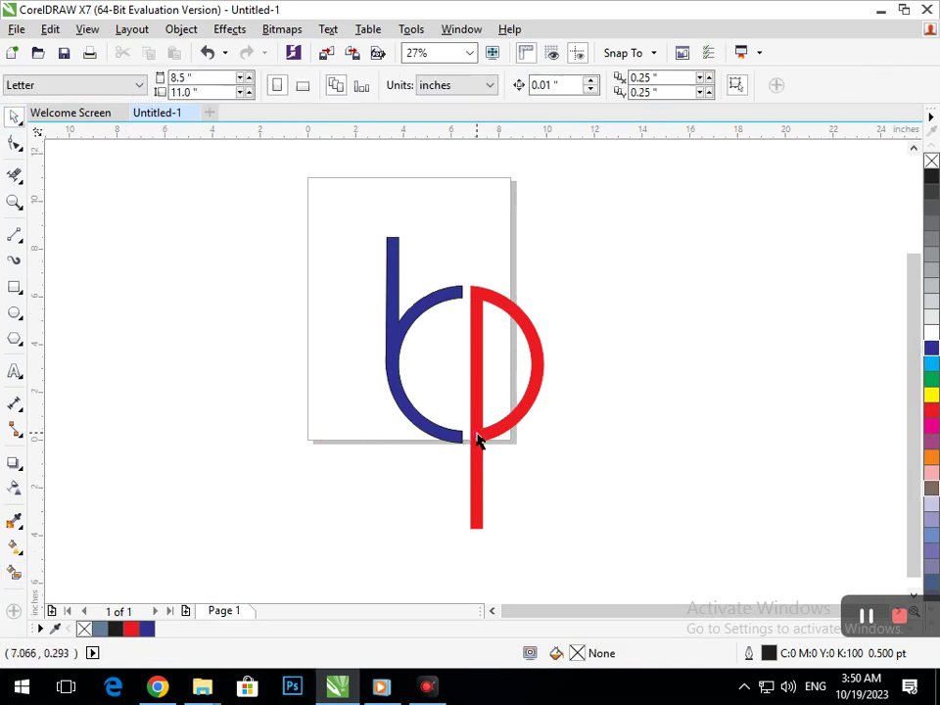
Step: Try magenta on the b's fill and outline, and settle on red for both
left_click(477, 434)
left_click(446, 437)
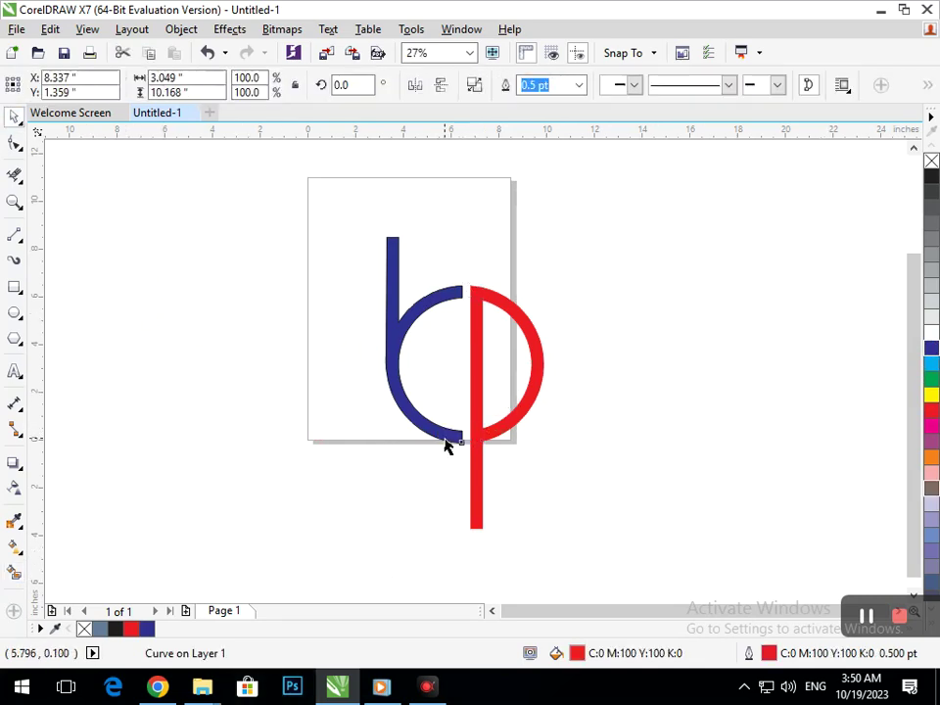
left_click(932, 427)
right_click(932, 427)
left_click(932, 413)
right_click(932, 413)
left_click(812, 430)
Step: Move the complete bp logo off the page to the empty area on its left
key("F2")
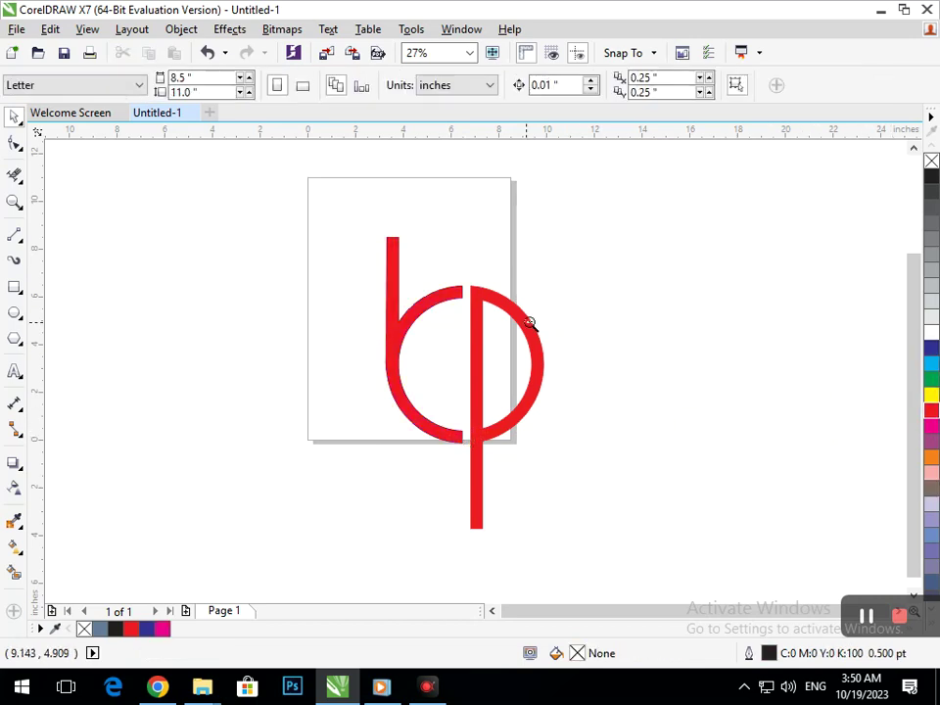
scroll(530, 323, "down", 1)
left_click_drag(343, 260, 568, 548)
left_click_drag(513, 460, 198, 352)
key("F2")
left_click_drag(317, 307, 184, 322)
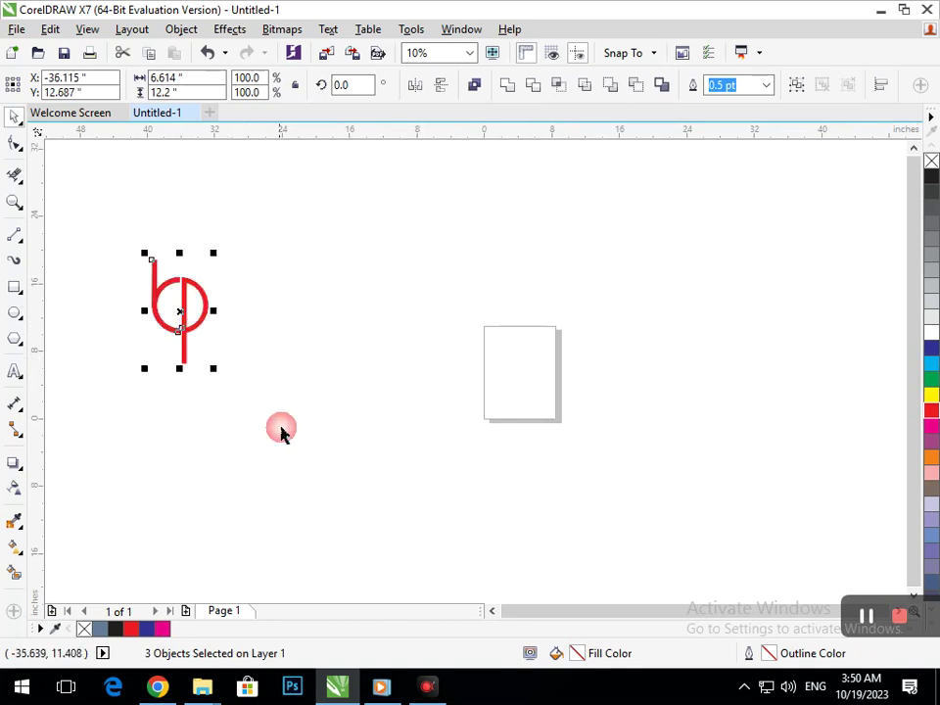
Step: Change the b's fill color to black
left_click(279, 428)
key("F2")
left_click_drag(117, 235, 252, 386)
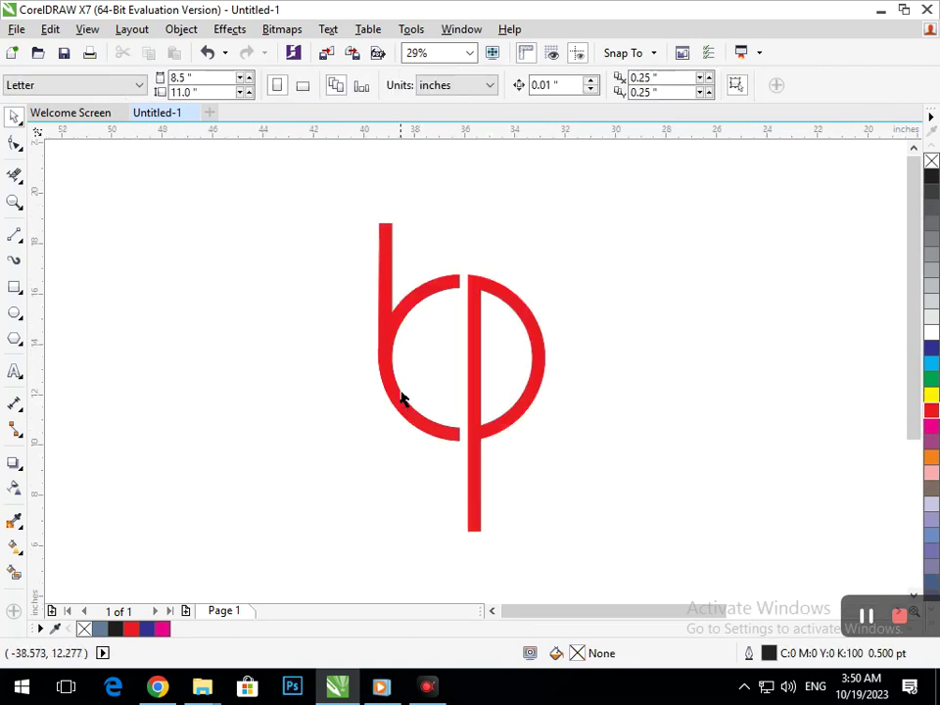
left_click(419, 421)
left_click(931, 178)
left_click(780, 333)
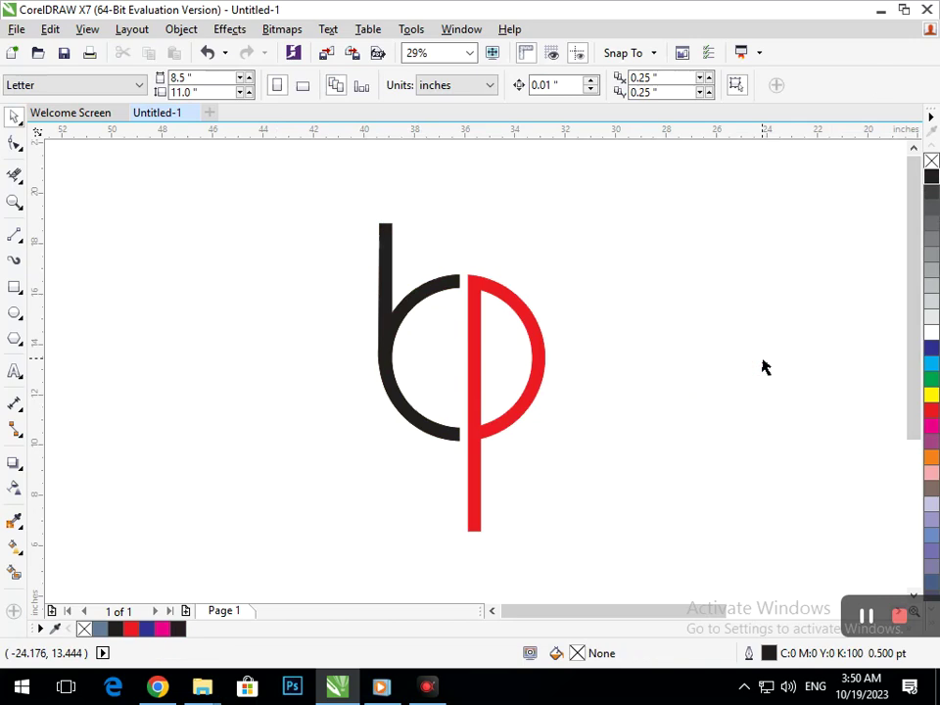
Step: Shorten the p's stem by nudging its two lower end nodes upward until the letter is about 9.93 inches tall
left_click(15, 144)
left_click_drag(511, 563, 438, 522)
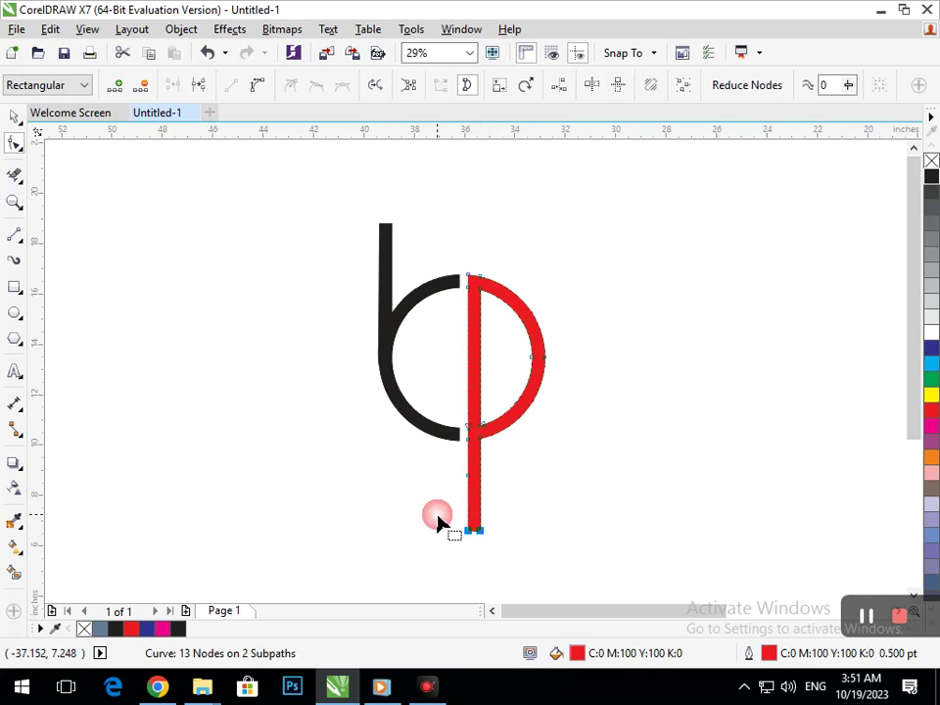
key("Up")
key("Up")
key("Up")
key("Up")
key("Up")
key("Up")
key("Up")
key("Up")
key("Up")
key("Up")
key("Up")
key("Up")
key("Up")
key("Up")
key("Up")
key("Up")
key("Up")
key("Up")
key("Up")
key("Up")
left_click(15, 116)
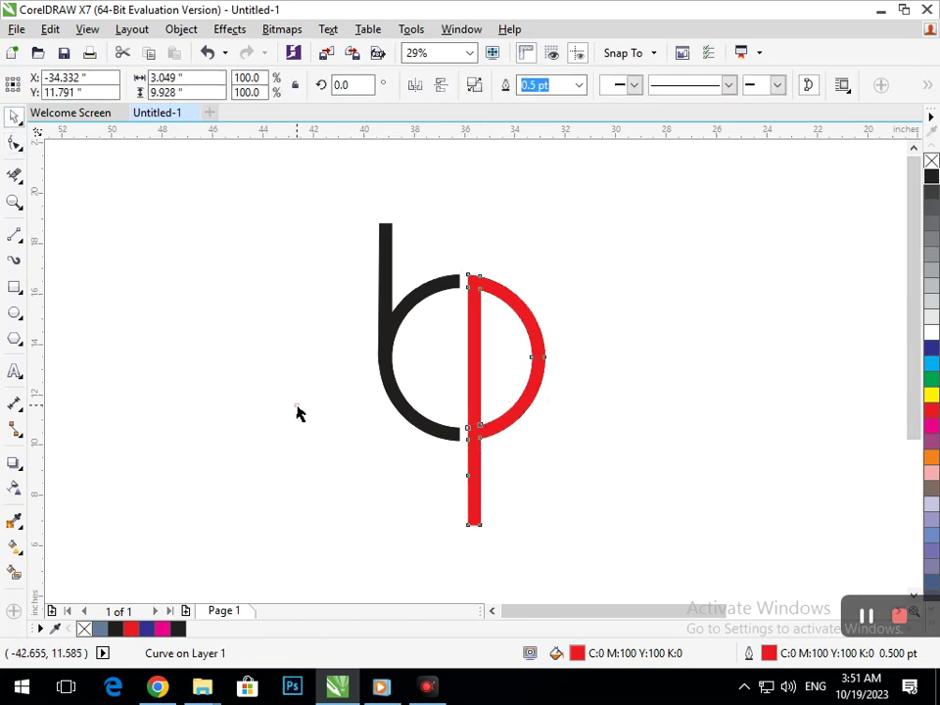
left_click(446, 457)
left_click_drag(477, 445, 497, 514)
key("ctrl+z")
Step: Apply a linear fountain fill to the p, running from red at the stem's lower end to cyan at its upper end
left_click(23, 555)
left_click(84, 550)
left_click_drag(479, 523, 486, 280)
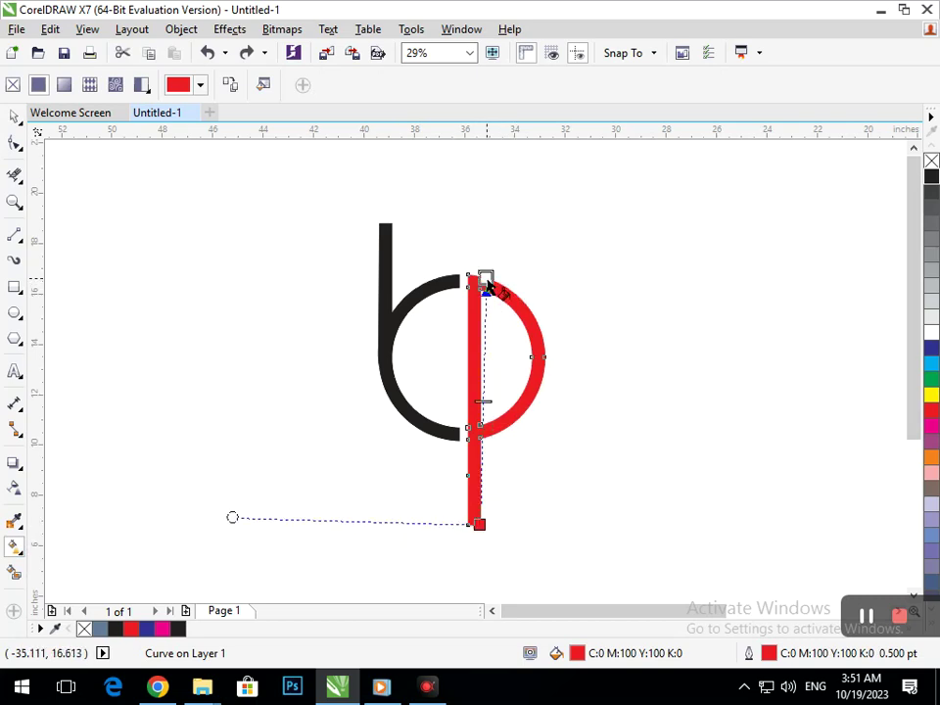
left_click(931, 364)
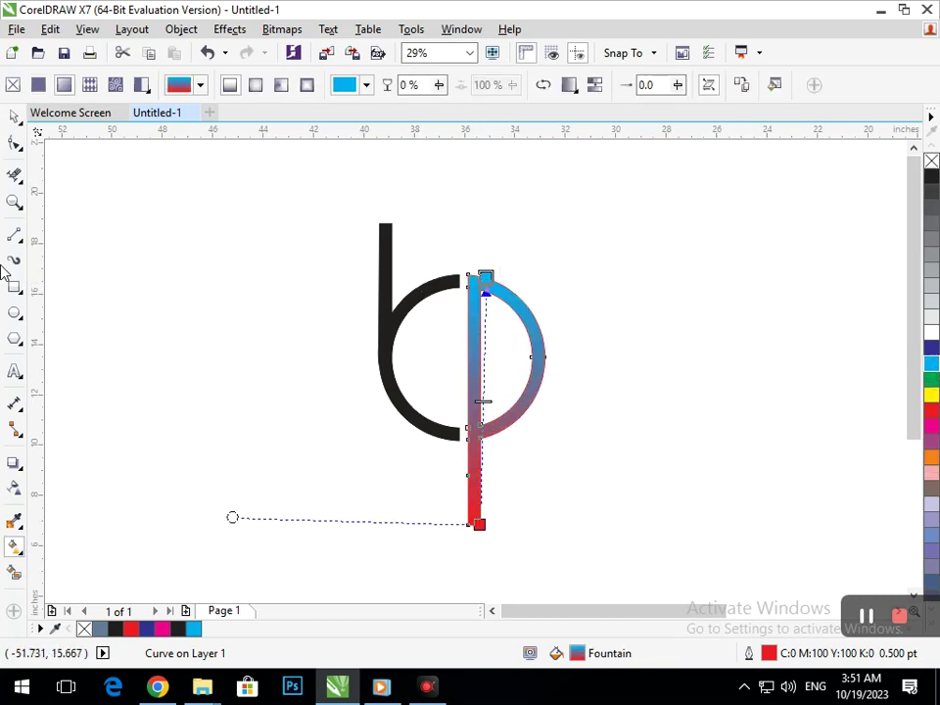
left_click(16, 122)
left_click(112, 307)
Step: Copy the p's fountain fill onto the b using Copy Properties From
left_click_drag(447, 432, 267, 433)
key("ctrl+z")
left_click(50, 29)
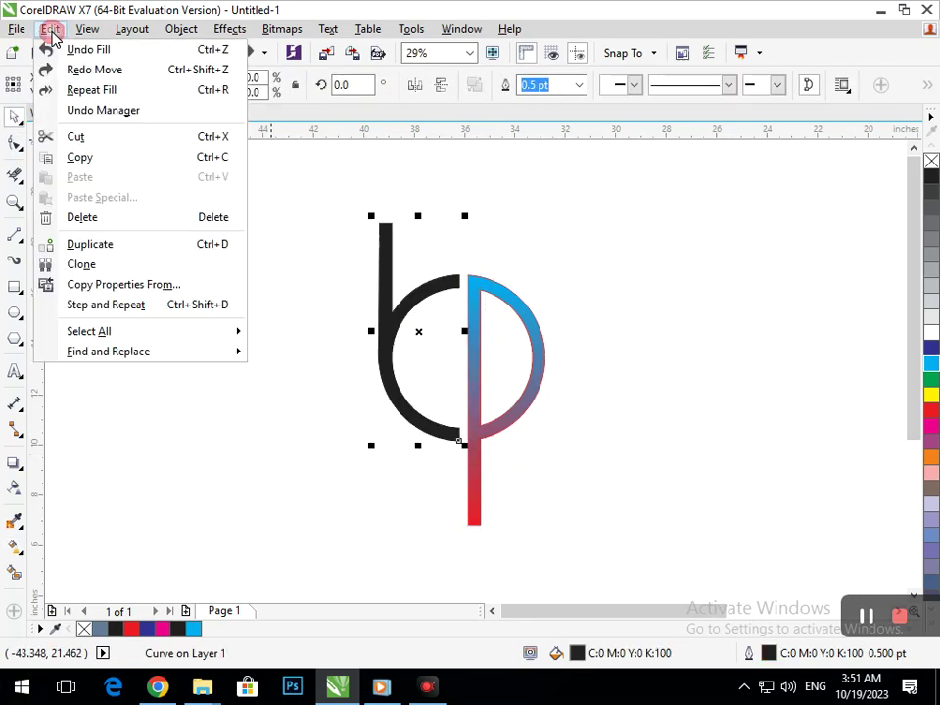
left_click(130, 282)
left_click(342, 326)
left_click(482, 377)
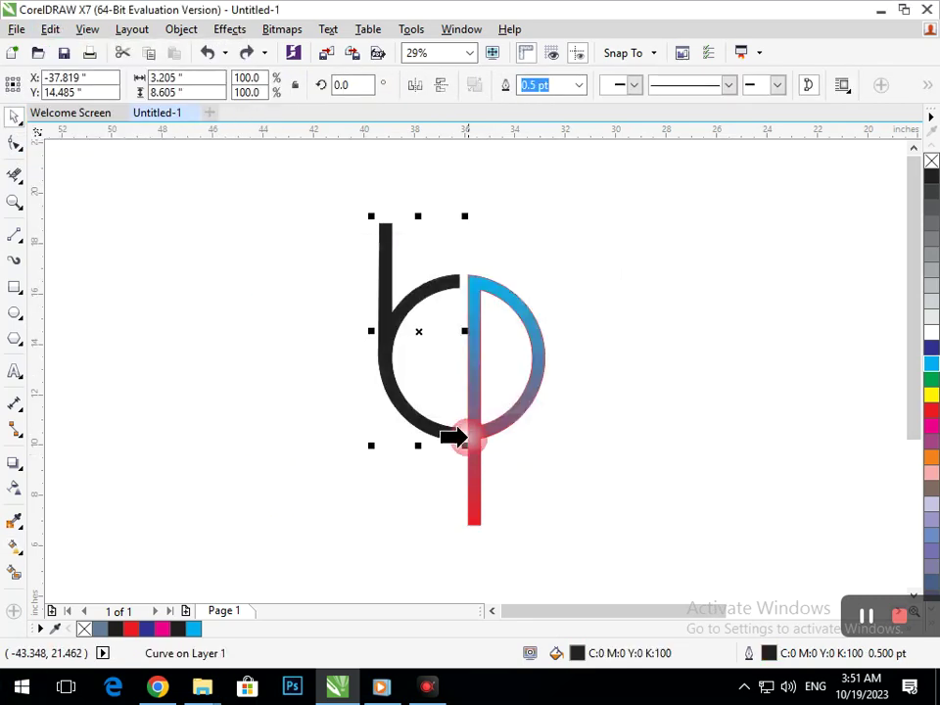
left_click(475, 438)
Step: Set the outline width of all the logo's shapes to None
left_click_drag(573, 562, 340, 301)
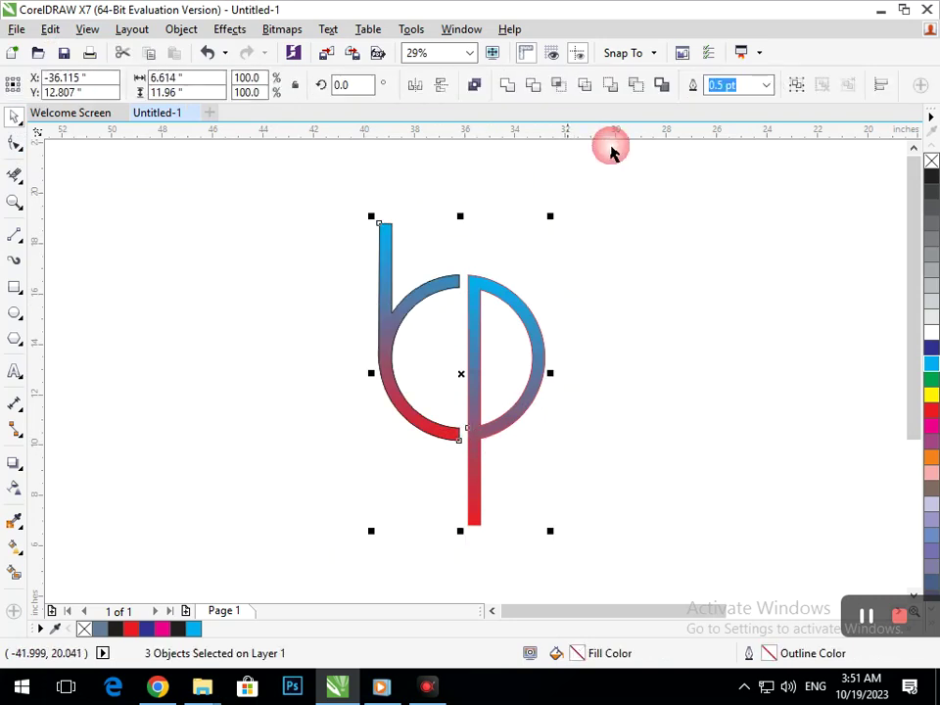
left_click(769, 86)
left_click(751, 106)
left_click(721, 328)
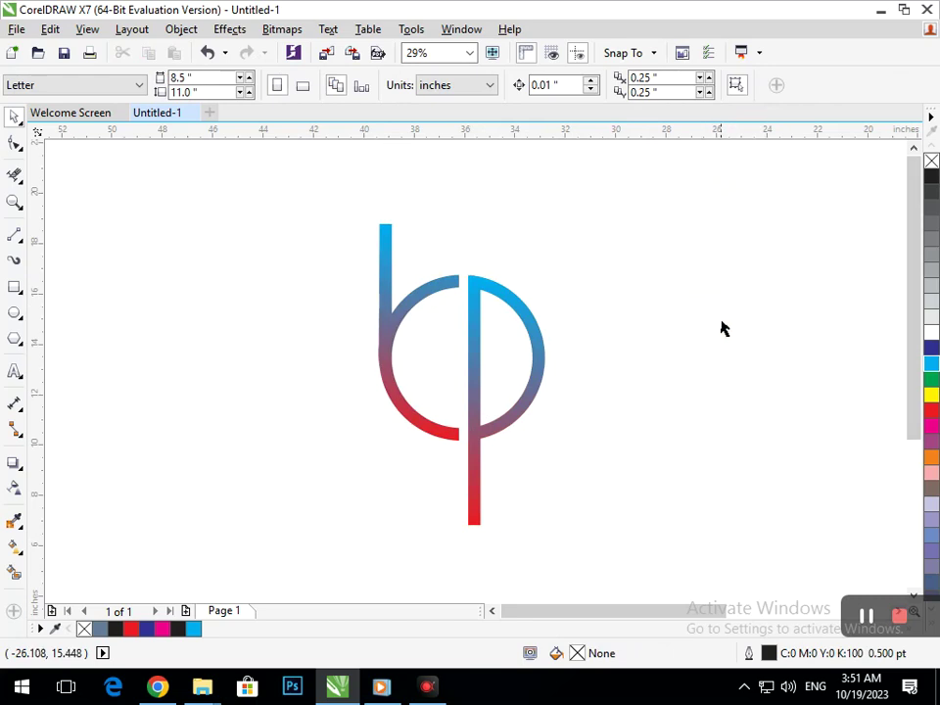
Step: Nudge the b's shapes slightly toward the p to narrow the gap between the letters
left_click_drag(322, 197, 464, 501)
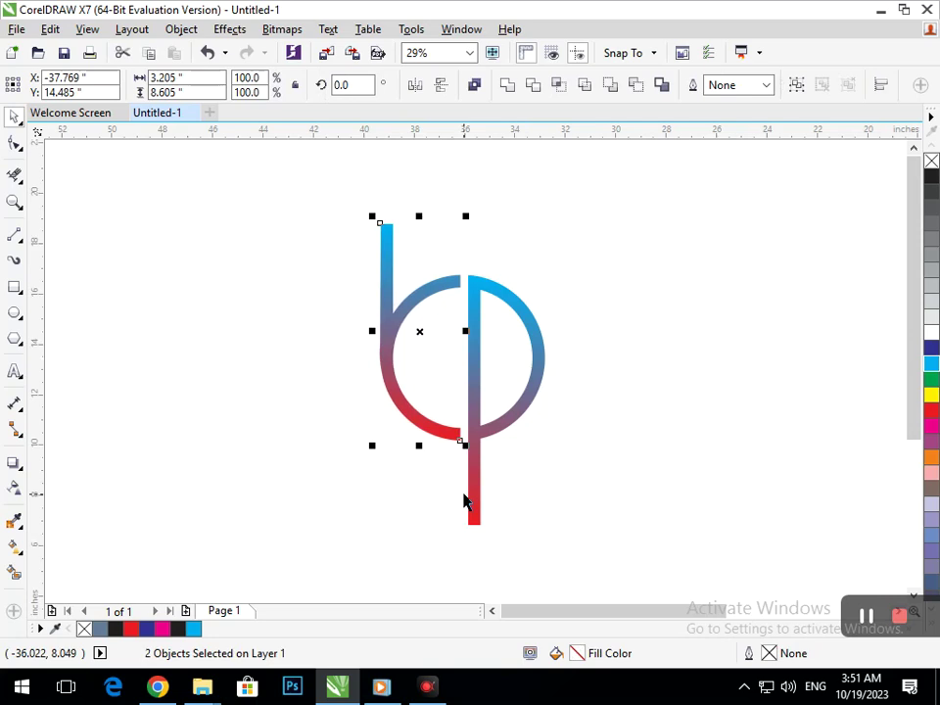
left_click(589, 495)
Step: Scale the complete logo down slightly and shift it a little to the left
left_click_drag(295, 191, 601, 599)
left_click_drag(372, 523, 381, 505)
left_click(419, 539)
left_click_drag(354, 199, 573, 536)
left_click_drag(474, 408, 456, 411)
left_click(568, 474)
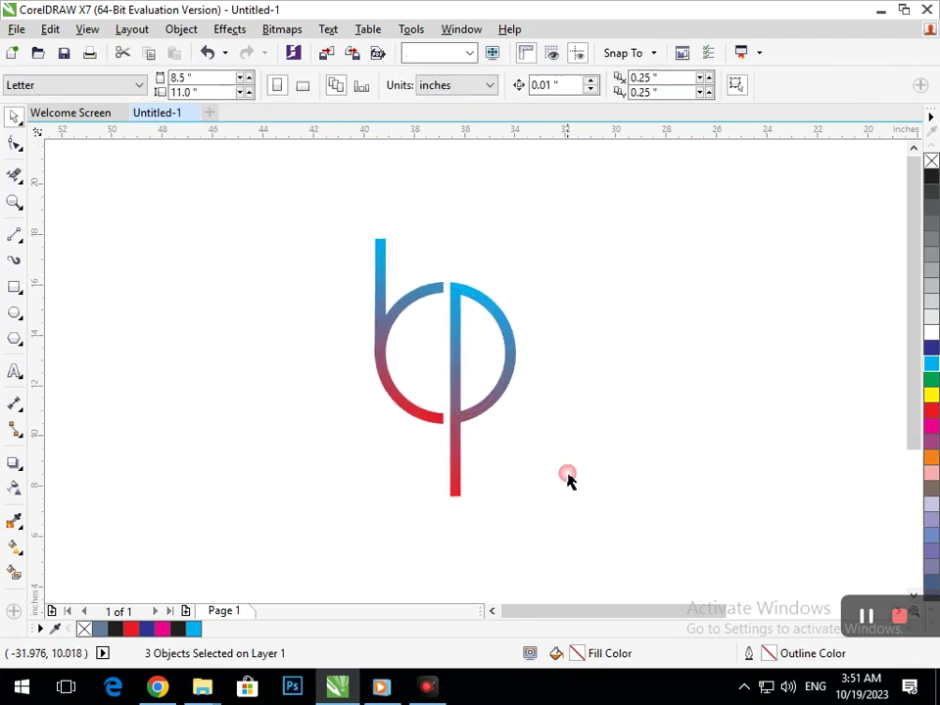